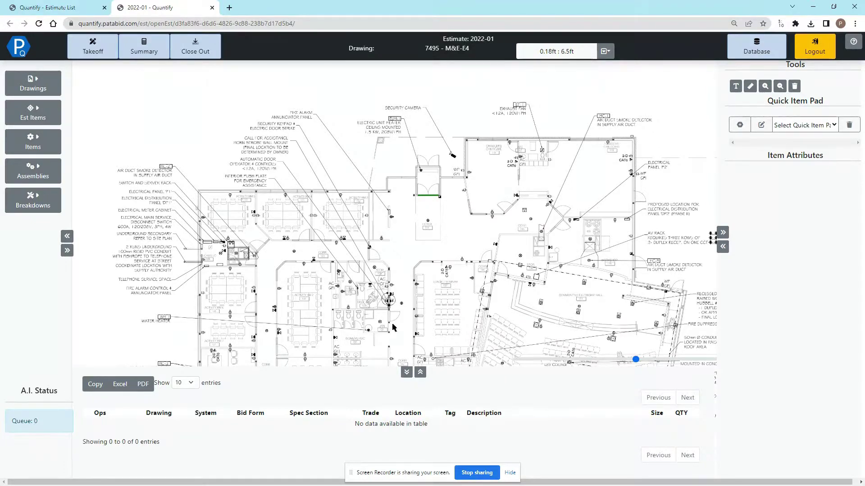
# Switch to drawing 7495 - M&E-E5 from the Drawing List and zoom into the childcare rooms
pyautogui.click(33, 92)
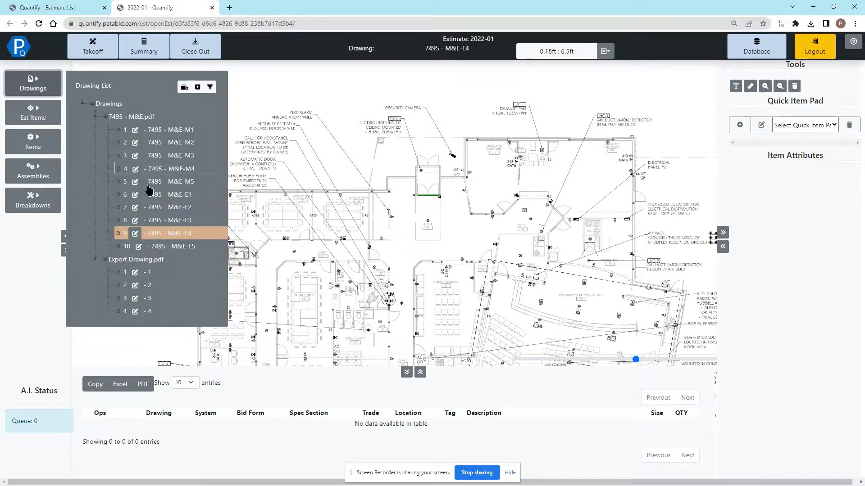
pyautogui.click(176, 247)
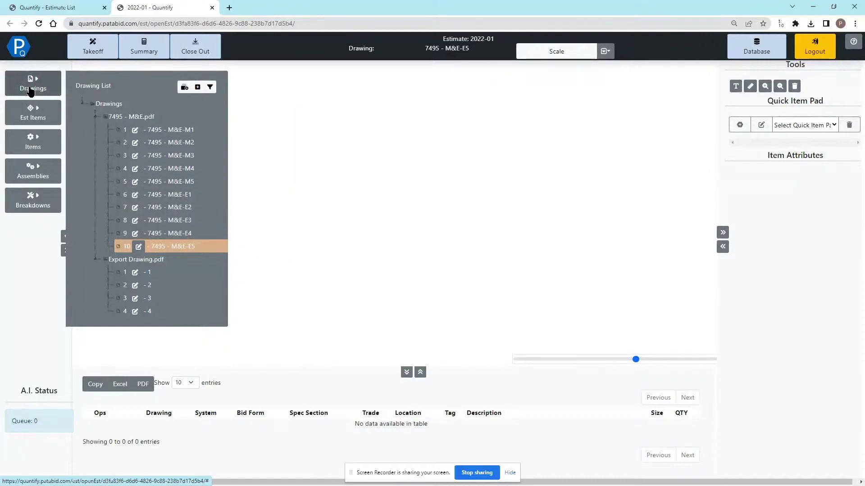
pyautogui.click(32, 88)
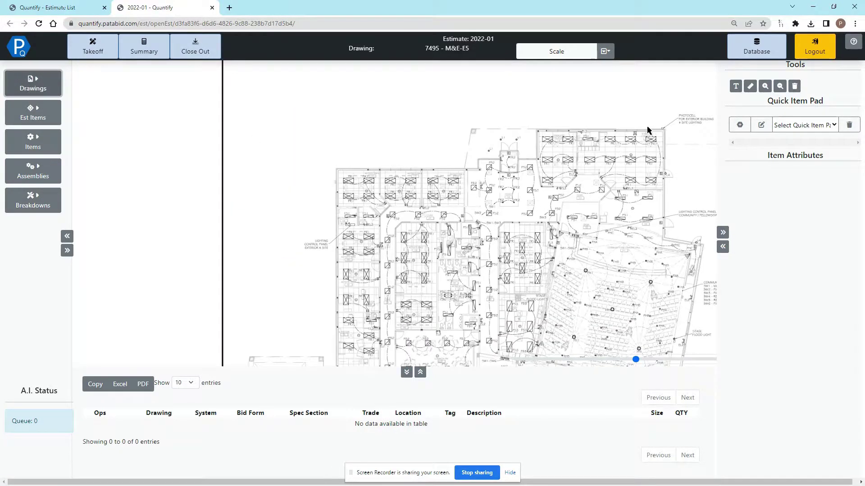
pyautogui.scroll(5, 665, 134)
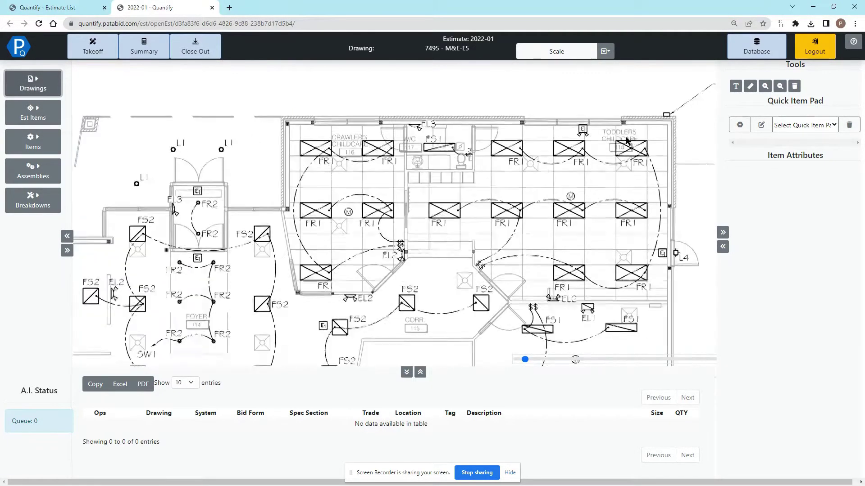
pyautogui.scroll(1, 626, 140)
# Load the Light Fixtures set into the Quick Item Pad
pyautogui.click(798, 126)
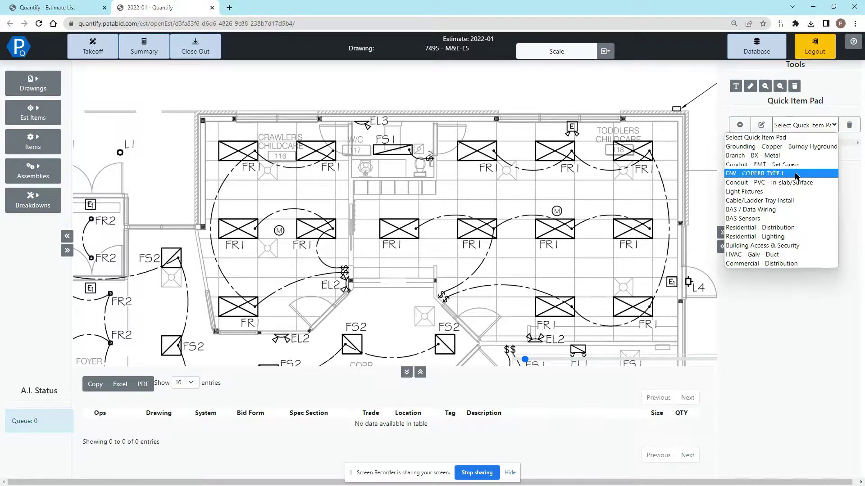
pyautogui.click(797, 191)
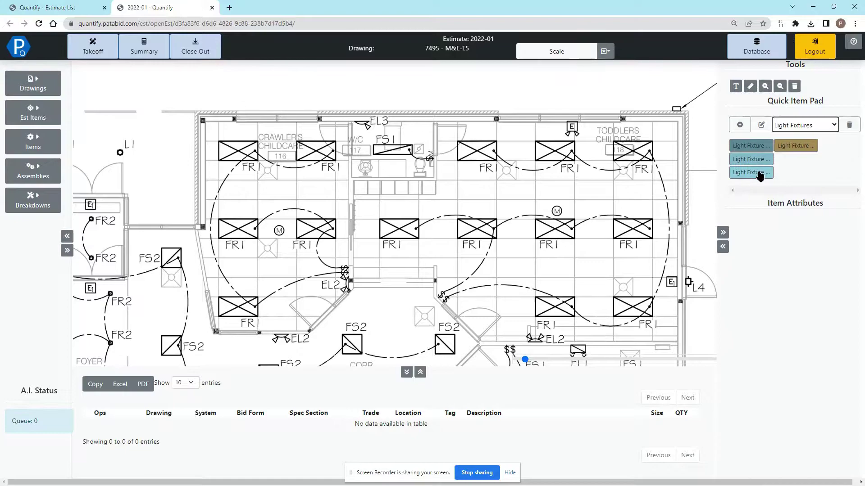
# Pick the recessed LED light fixture item, keeping Lamp 2, and retag it Fr1
pyautogui.click(789, 153)
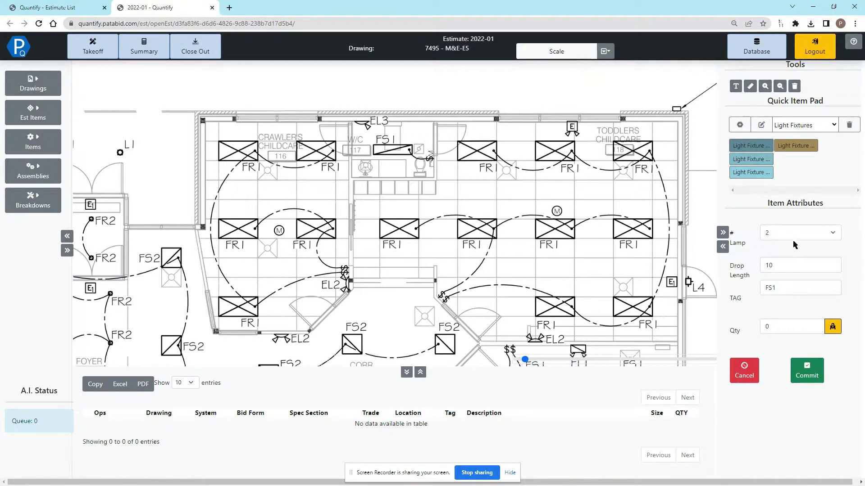
pyautogui.click(794, 233)
pyautogui.click(783, 259)
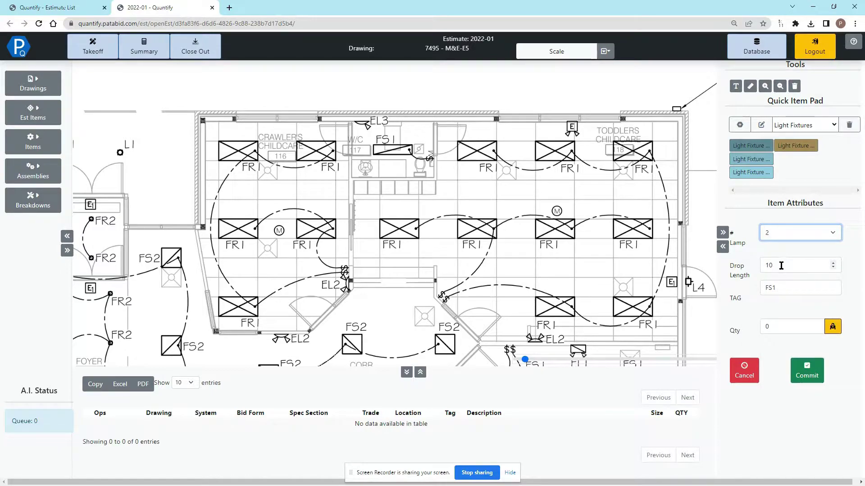
pyautogui.click(782, 266)
pyautogui.click(783, 285)
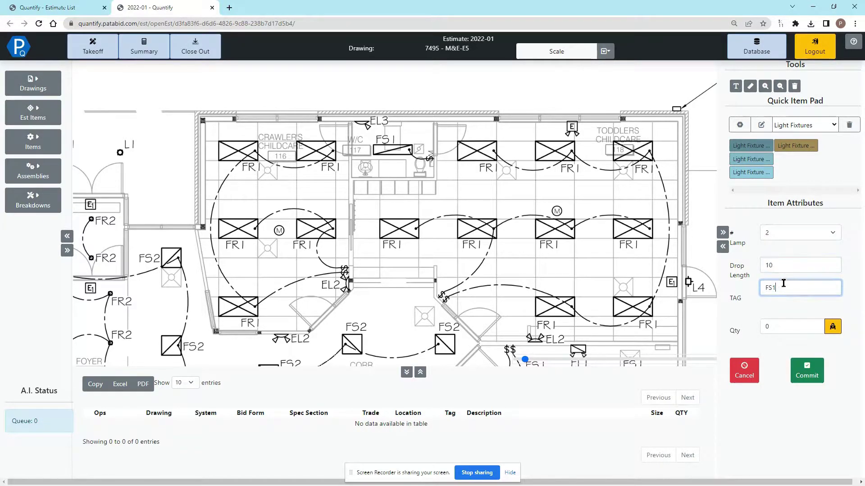
pyautogui.write('Fr1')
# Mark all 14 FR1 fixtures across the childcare rooms' top, middle and bottom rows
pyautogui.moveTo(610, 140); pyautogui.dragTo(654, 163)
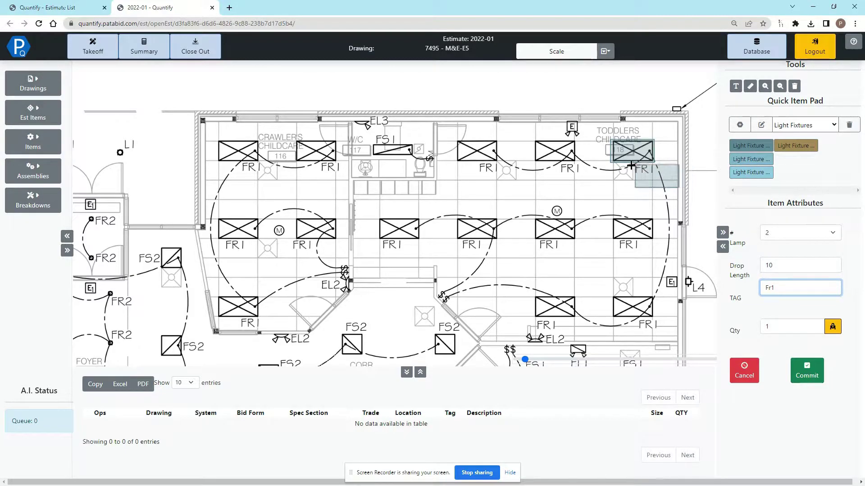
pyautogui.click(611, 217)
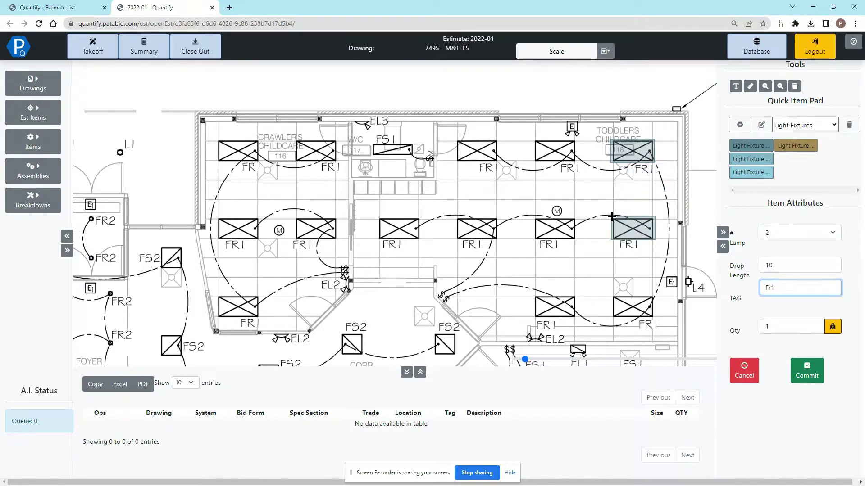
pyautogui.click(532, 217)
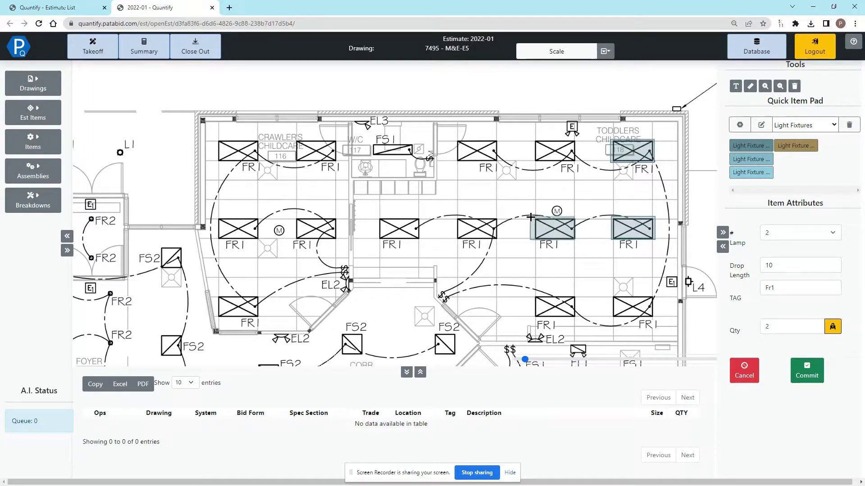
pyautogui.click(534, 139)
pyautogui.click(456, 136)
pyautogui.click(456, 217)
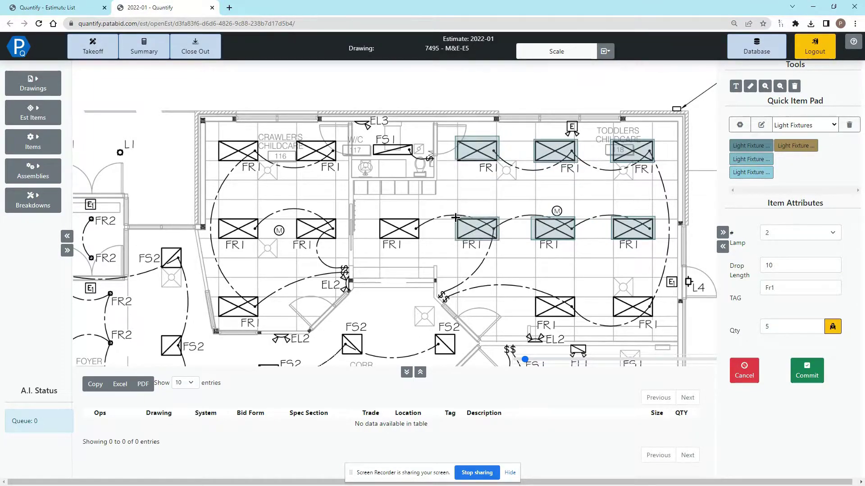
pyautogui.click(377, 217)
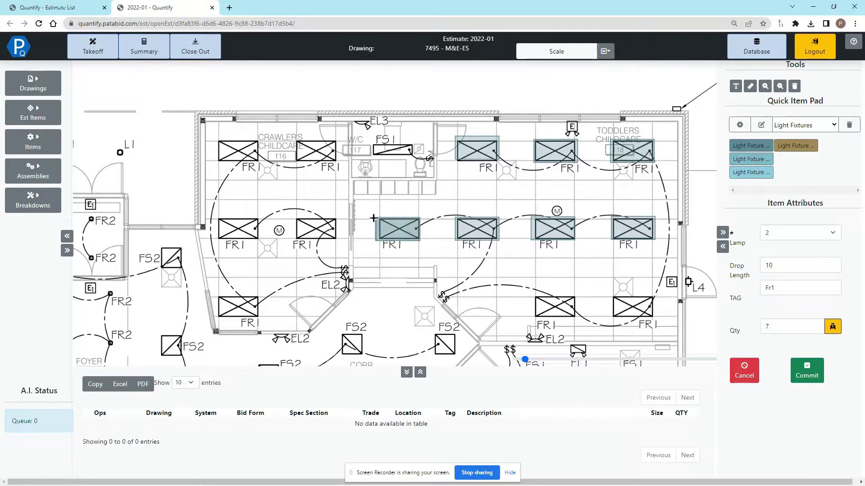
pyautogui.click(291, 140)
pyautogui.click(214, 139)
pyautogui.click(218, 219)
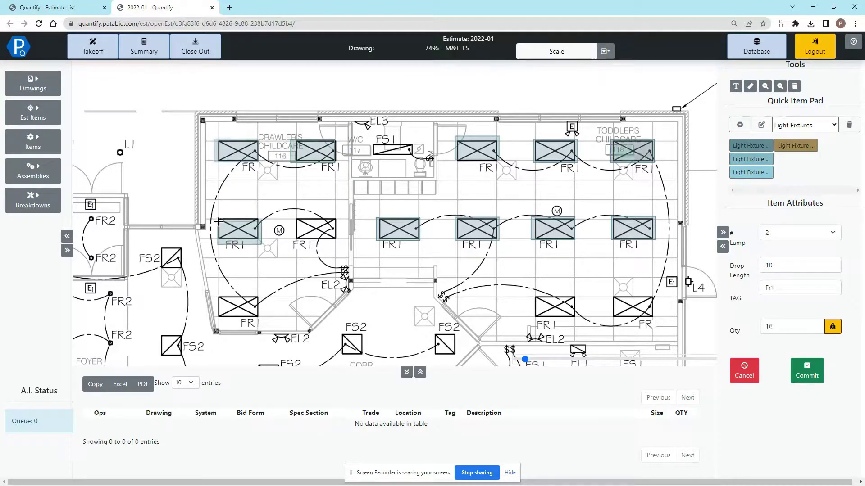
pyautogui.click(293, 219)
pyautogui.click(218, 297)
pyautogui.click(533, 297)
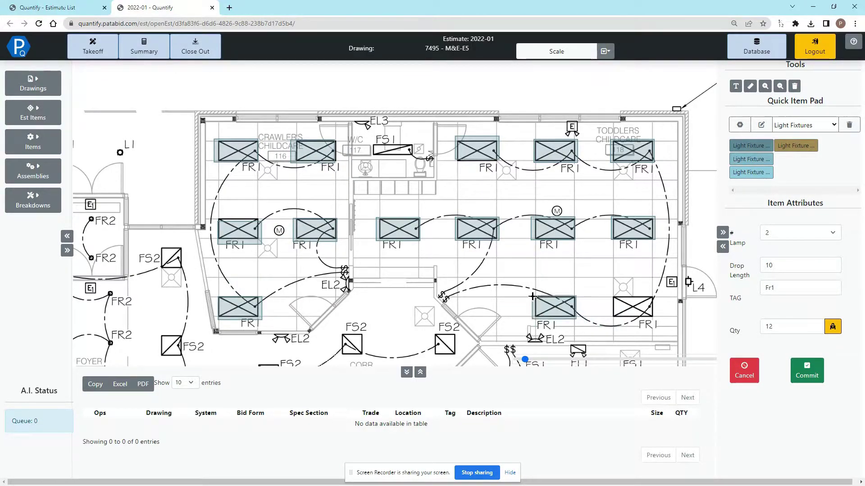
pyautogui.click(611, 297)
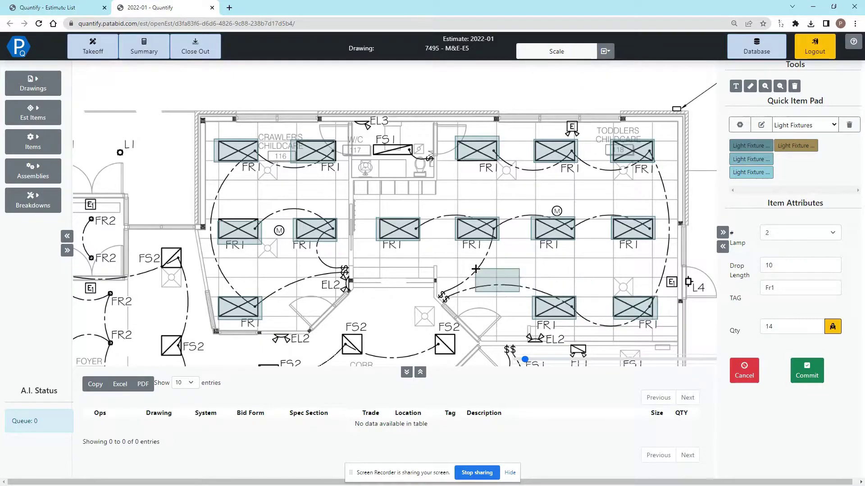
# Commit the 14 Fr1 fixtures to the takeoff and review the new row's tag and description
pyautogui.press('Escape')
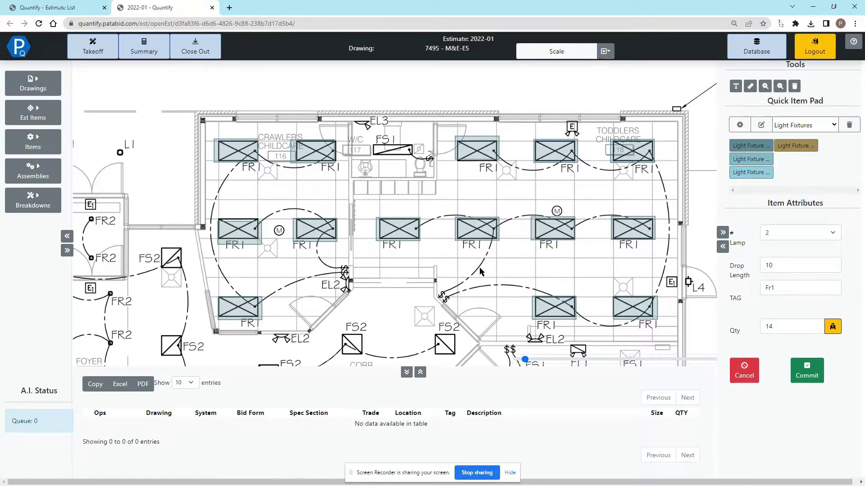
pyautogui.press('Return')
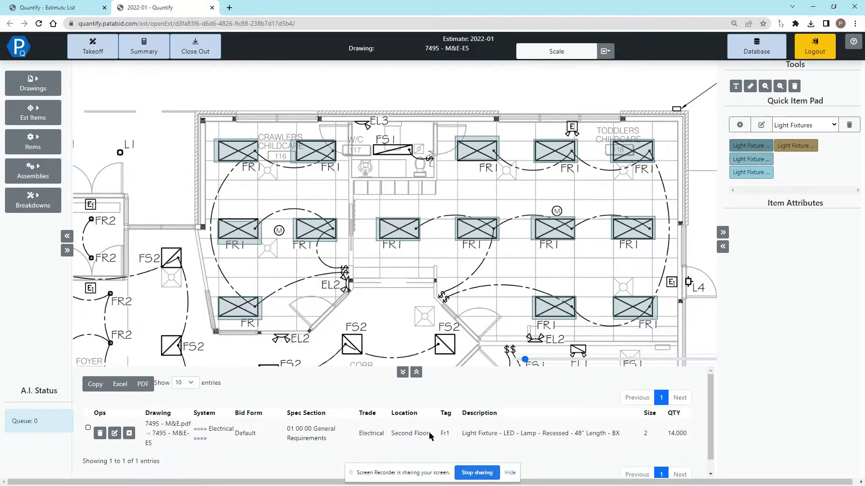
pyautogui.doubleClick(373, 433)
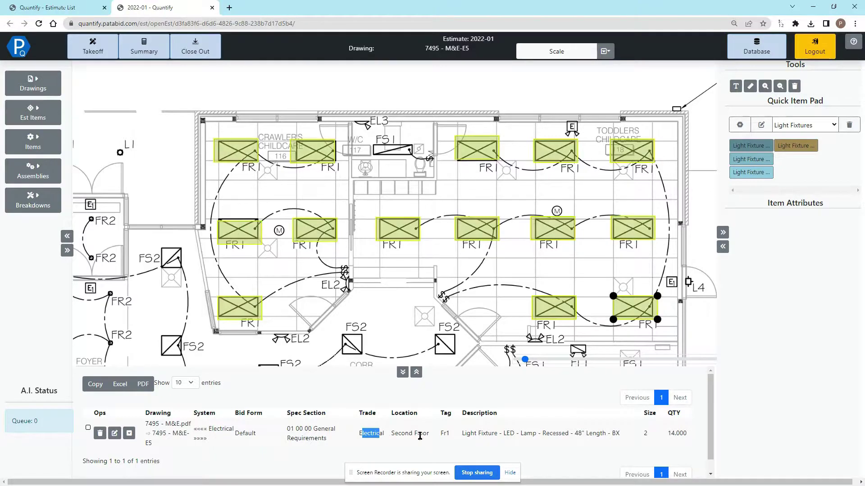
pyautogui.doubleClick(445, 434)
pyautogui.moveTo(463, 434); pyautogui.dragTo(577, 435)
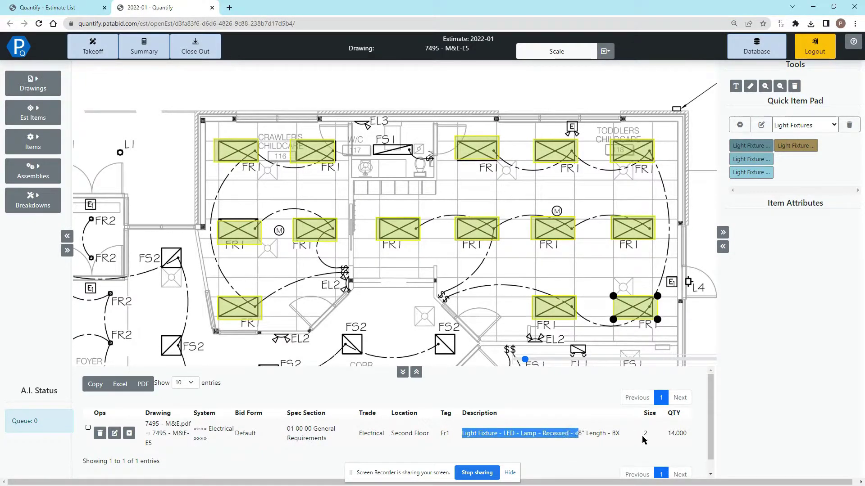
pyautogui.click(643, 439)
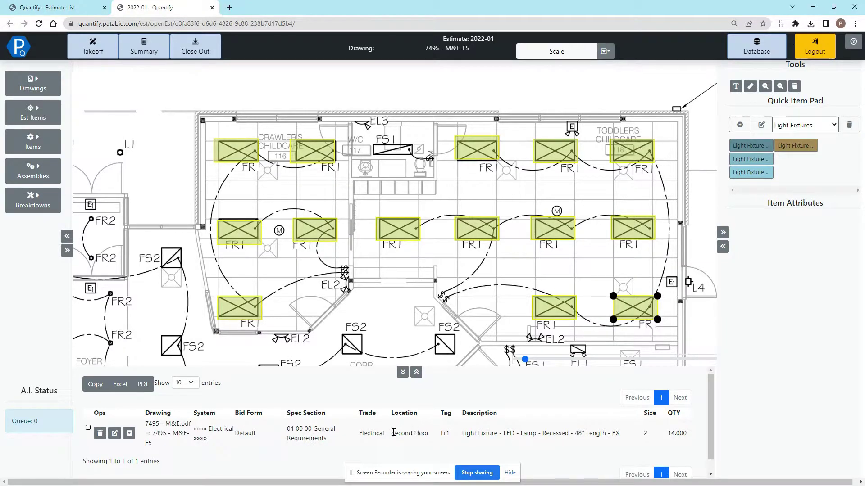
# Check the row's Second Floor location and bring up the breakdown settings
pyautogui.moveTo(392, 434); pyautogui.dragTo(430, 433)
pyautogui.click(288, 378)
pyautogui.click(31, 200)
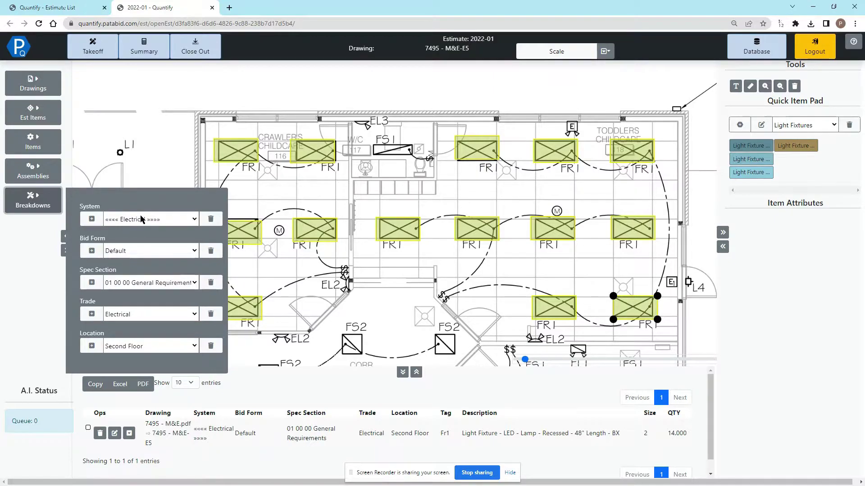
# Confirm Electrical system, 01 00 00 General Requirements and Second Floor in the breakdowns
pyautogui.click(141, 219)
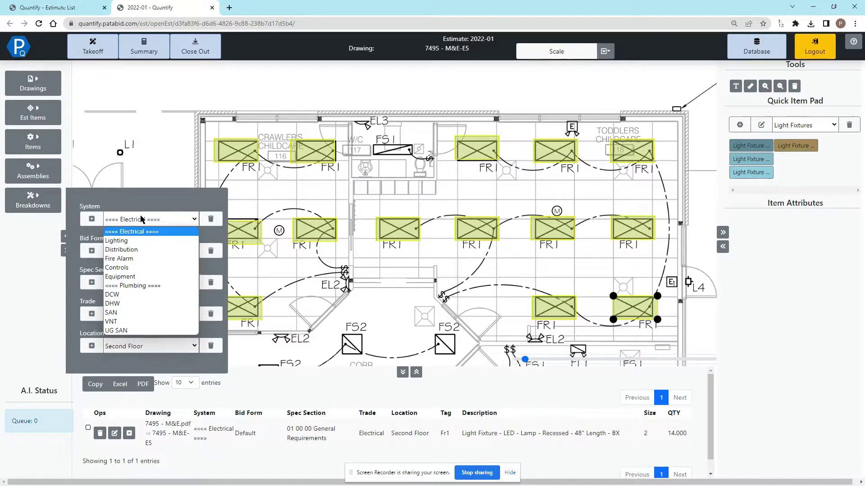
pyautogui.click(141, 219)
pyautogui.click(161, 284)
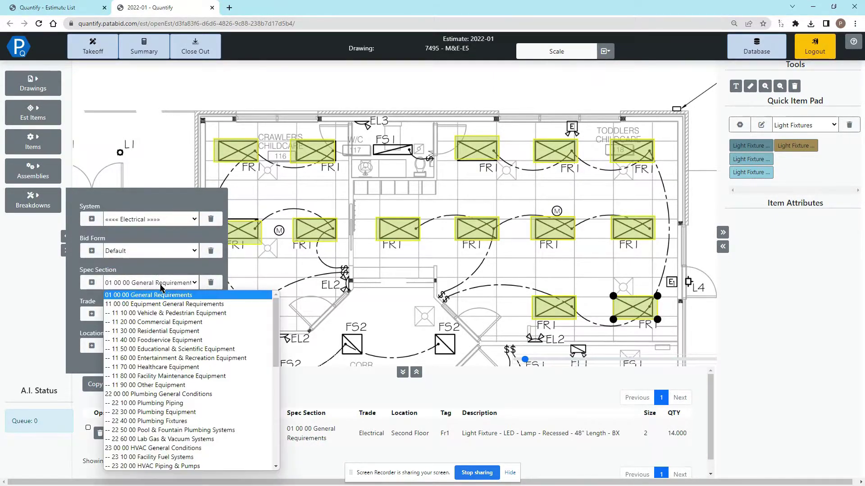
pyautogui.click(161, 284)
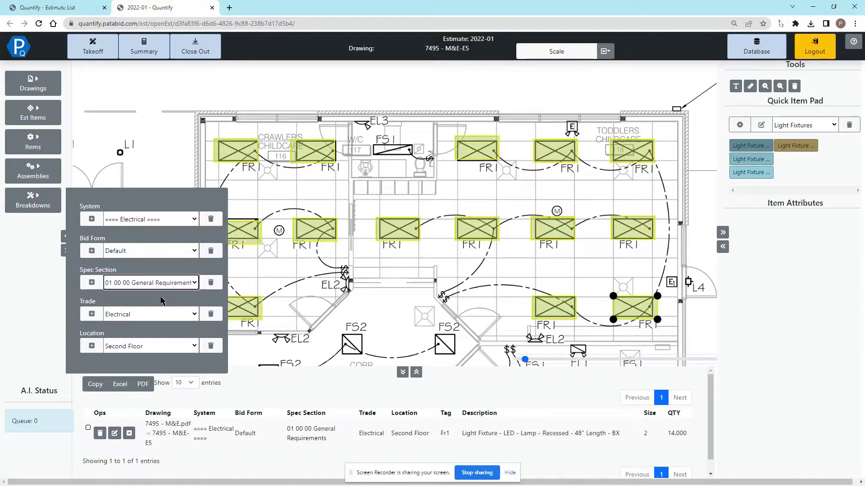
pyautogui.click(151, 346)
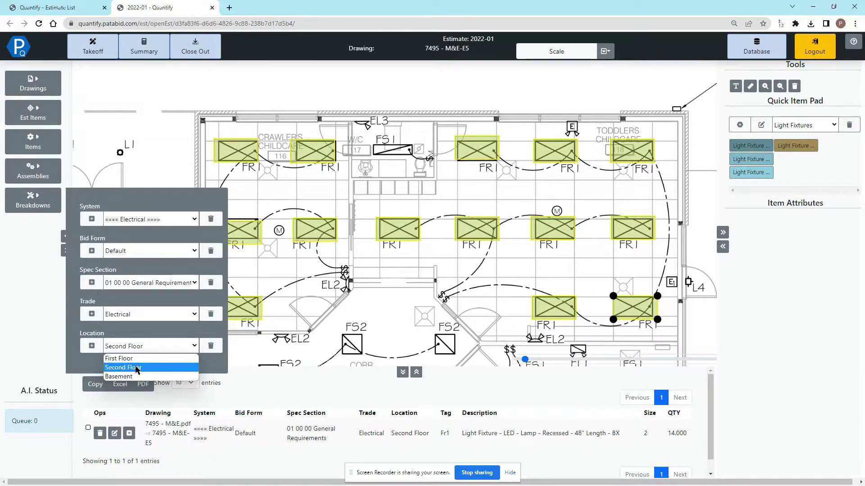
pyautogui.click(142, 335)
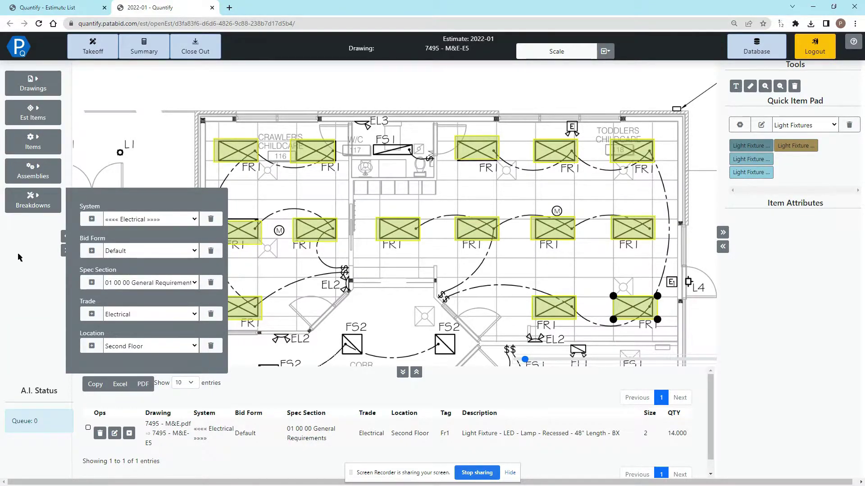
# Delete the Basement location breakdown
pyautogui.click(171, 346)
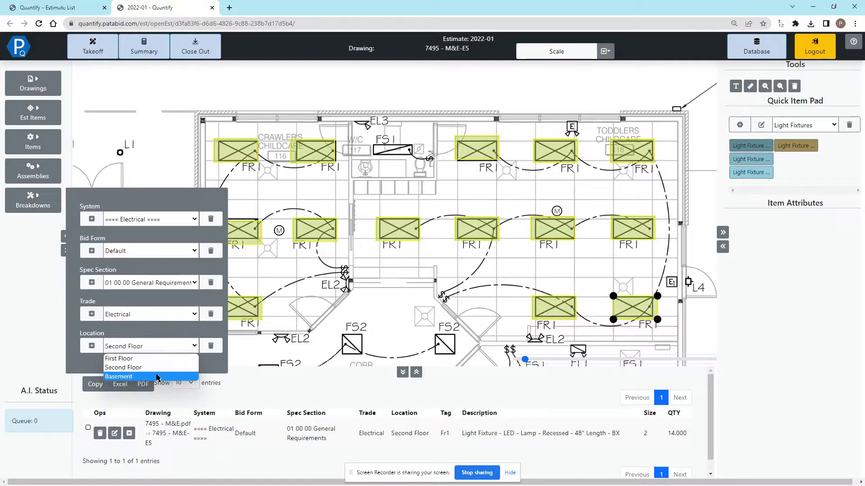
pyautogui.click(157, 376)
pyautogui.click(210, 346)
pyautogui.click(143, 346)
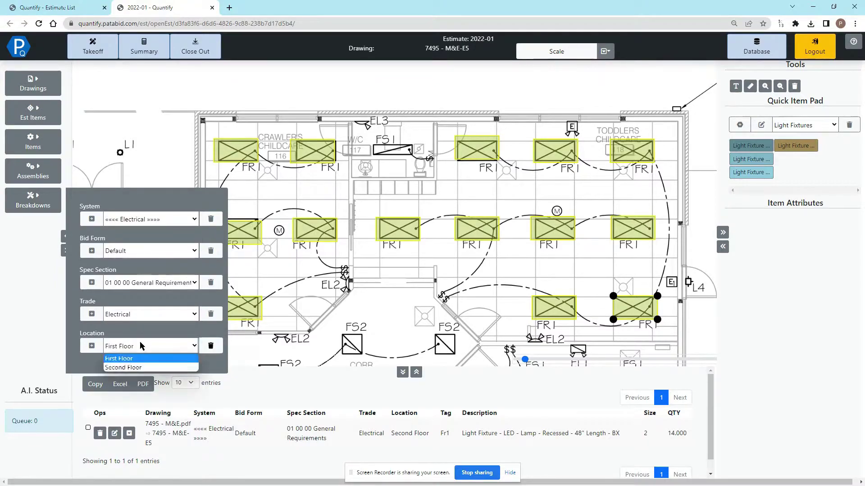
pyautogui.click(134, 339)
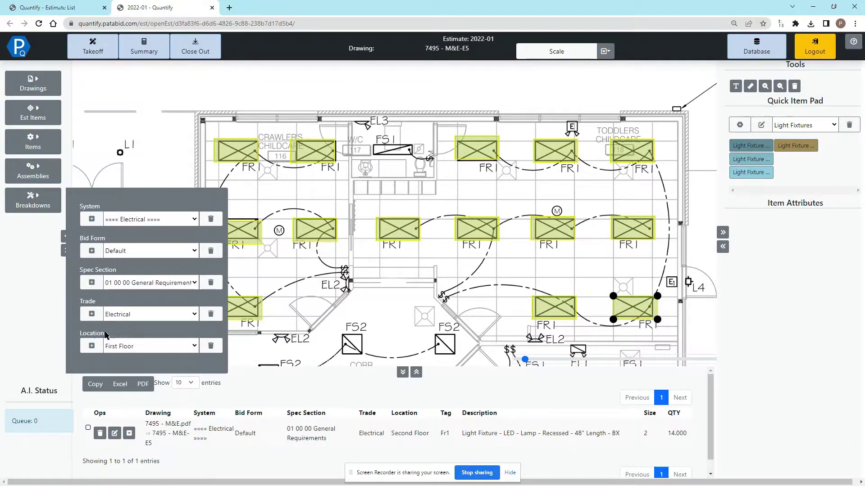
# Add a new '3rd Floor' location, then set the location back to Second Floor
pyautogui.click(92, 347)
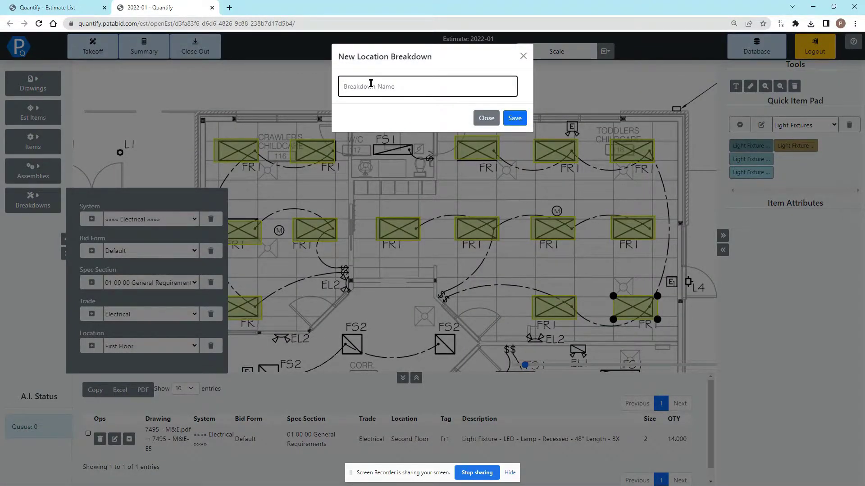
pyautogui.write('3rd Floor')
pyautogui.click(514, 118)
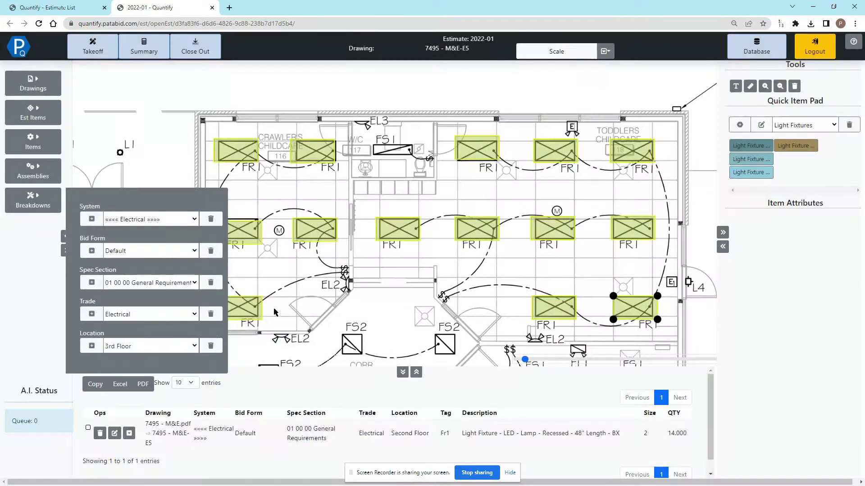
pyautogui.click(134, 346)
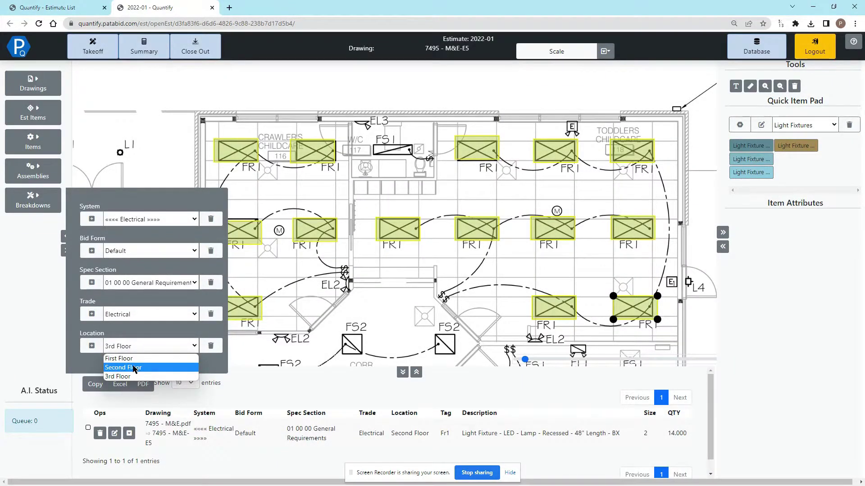
pyautogui.click(134, 367)
pyautogui.click(32, 201)
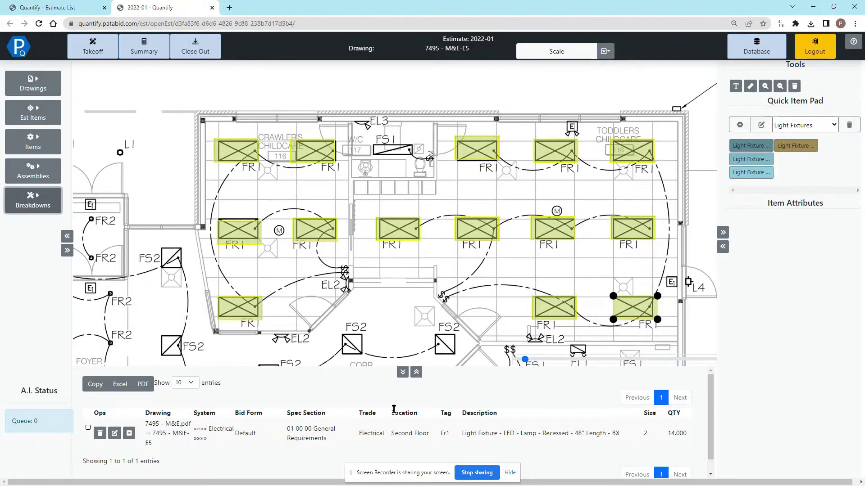
# Tick the Fr1 recessed light fixture row and open its Action Menu
pyautogui.moveTo(394, 410); pyautogui.dragTo(421, 413)
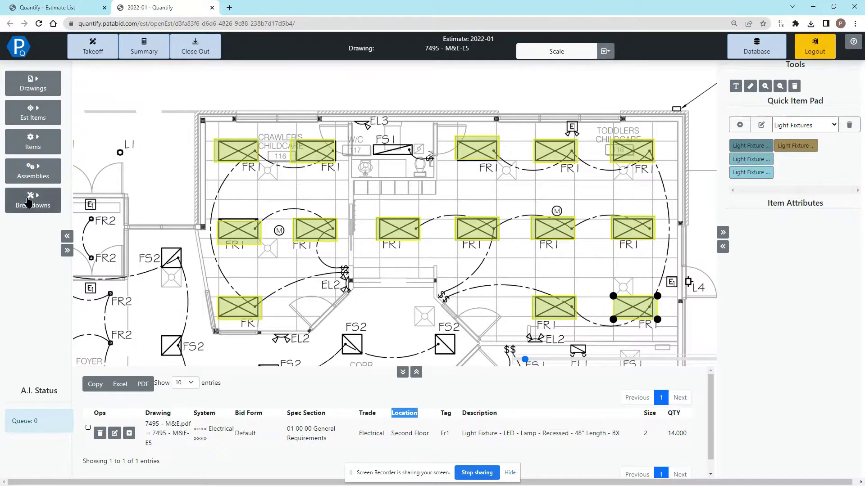
pyautogui.click(28, 202)
pyautogui.click(44, 210)
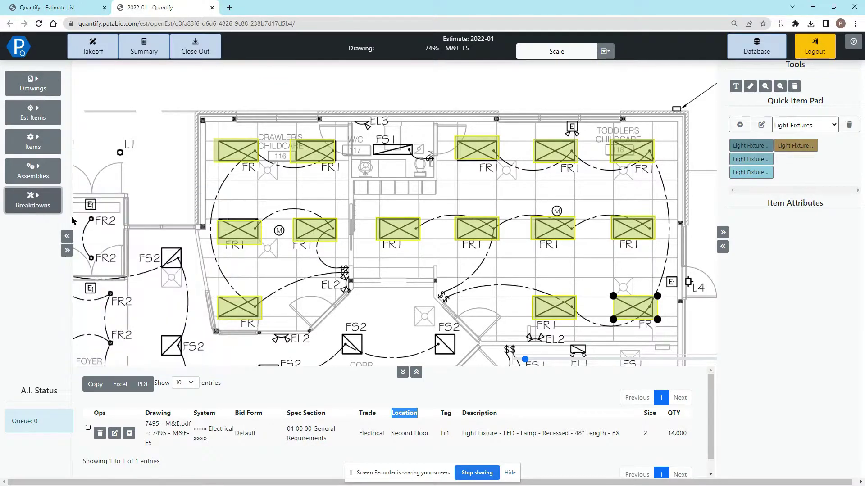
pyautogui.click(404, 430)
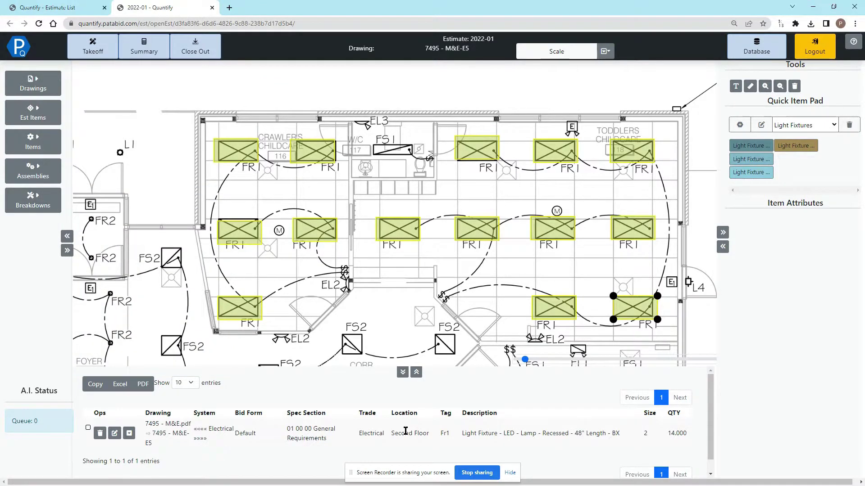
pyautogui.click(88, 429)
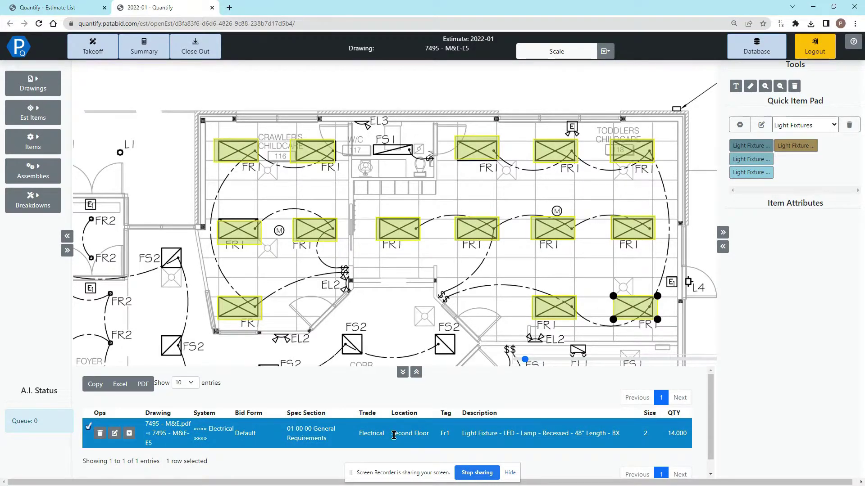
pyautogui.rightClick(392, 435)
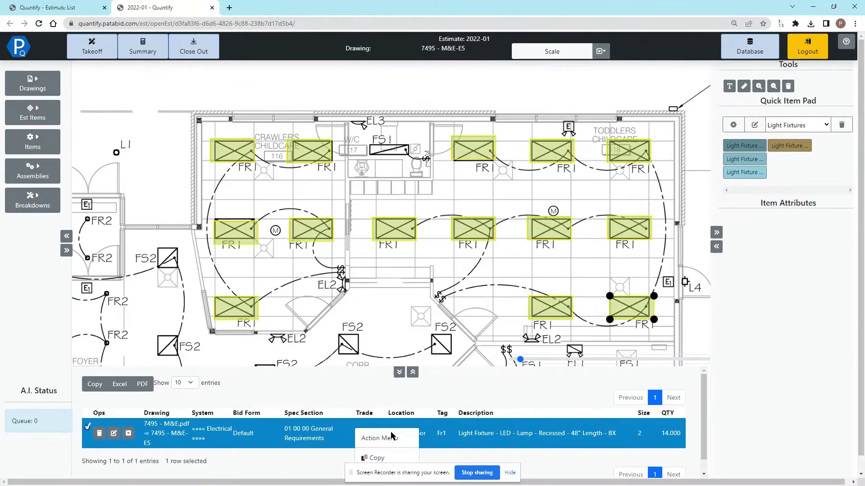
pyautogui.scroll(-1, 435, 415)
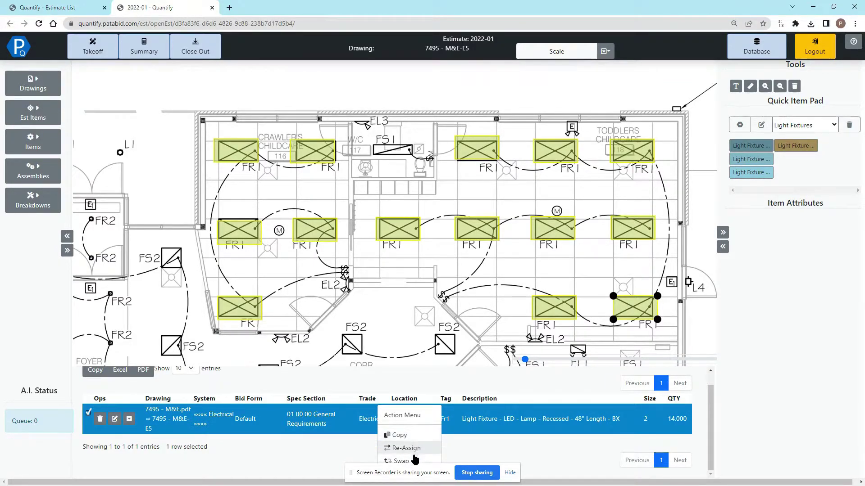
pyautogui.moveTo(413, 412); pyautogui.dragTo(397, 409)
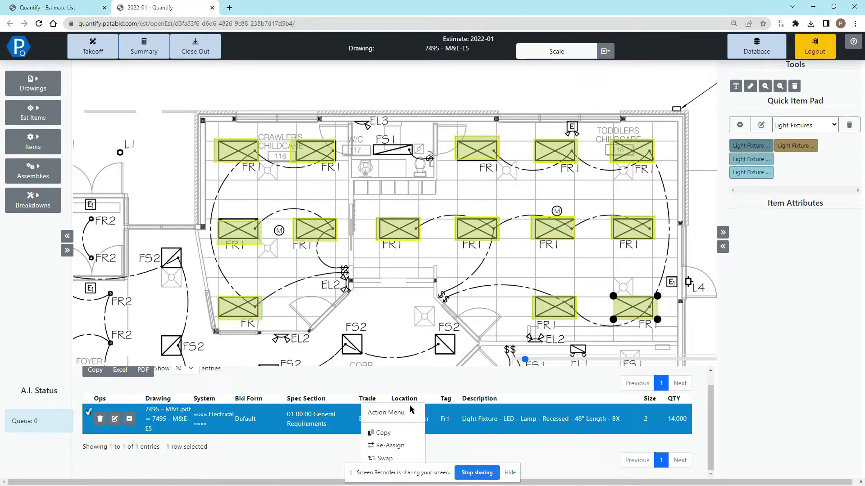
# Re-assign the Fr1 recessed fixture row's location to First Floor and send it
pyautogui.click(391, 446)
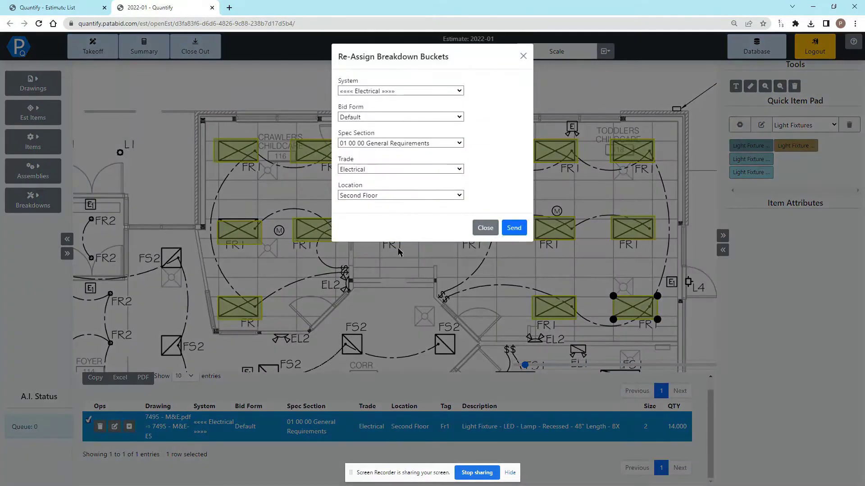
pyautogui.click(390, 195)
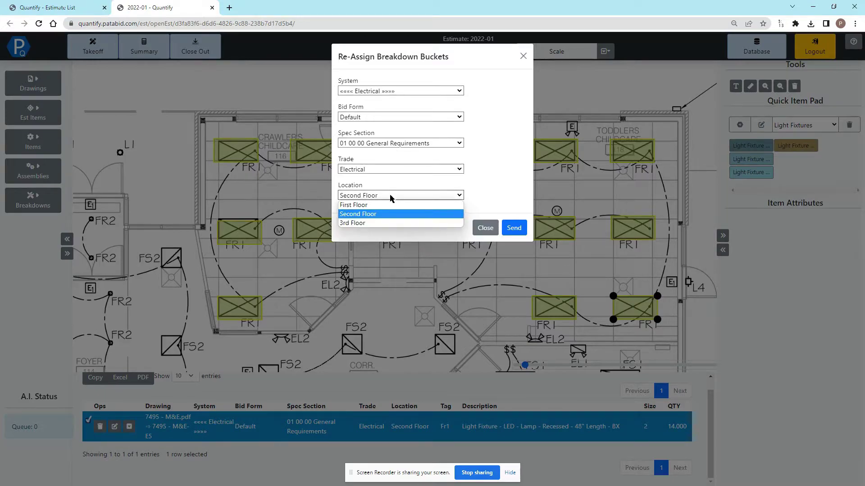
pyautogui.click(370, 207)
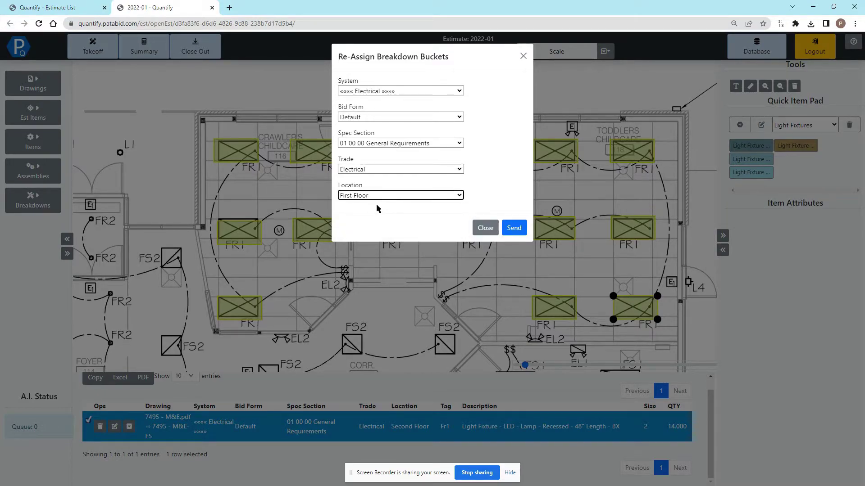
pyautogui.click(515, 229)
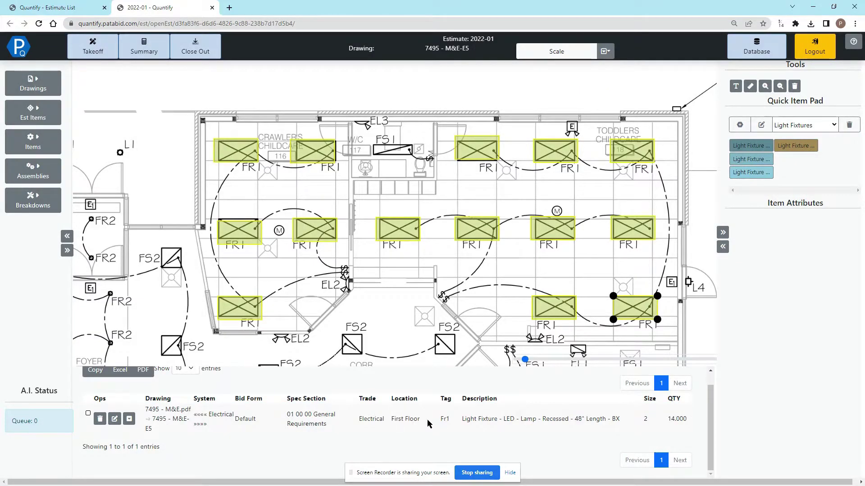
# Count the four Activity Rm 3 FR1 fixtures as surface-mount 48" light fixtures and commit
pyautogui.scroll(-5, 382, 257)
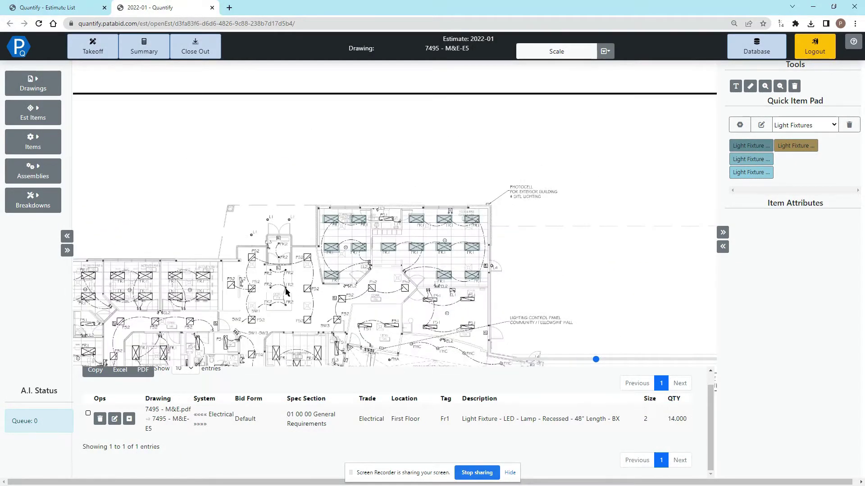
pyautogui.scroll(5, 402, 276)
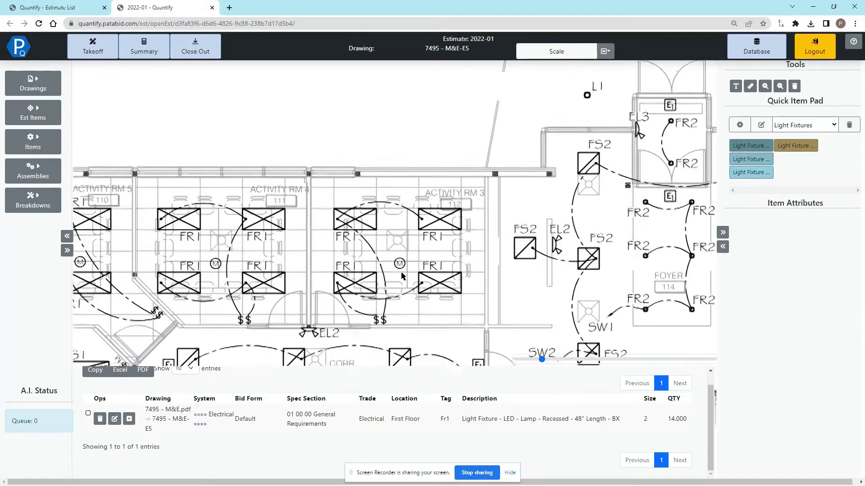
pyautogui.moveTo(402, 277); pyautogui.dragTo(532, 251)
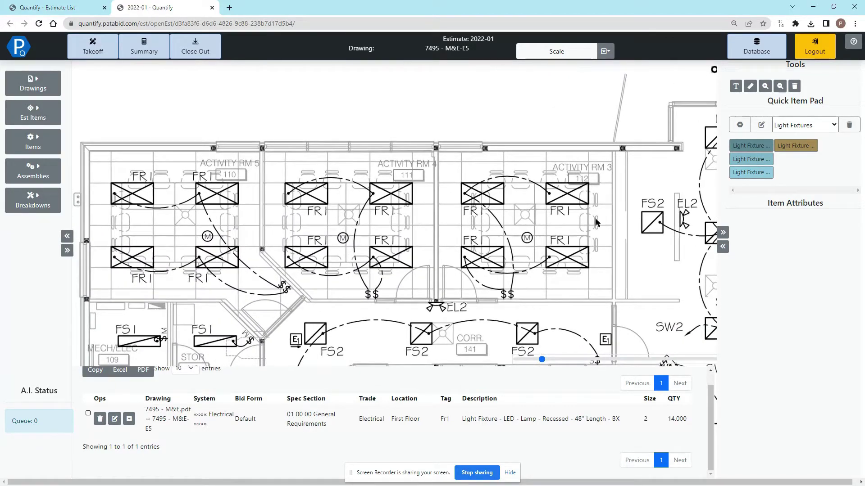
pyautogui.click(751, 160)
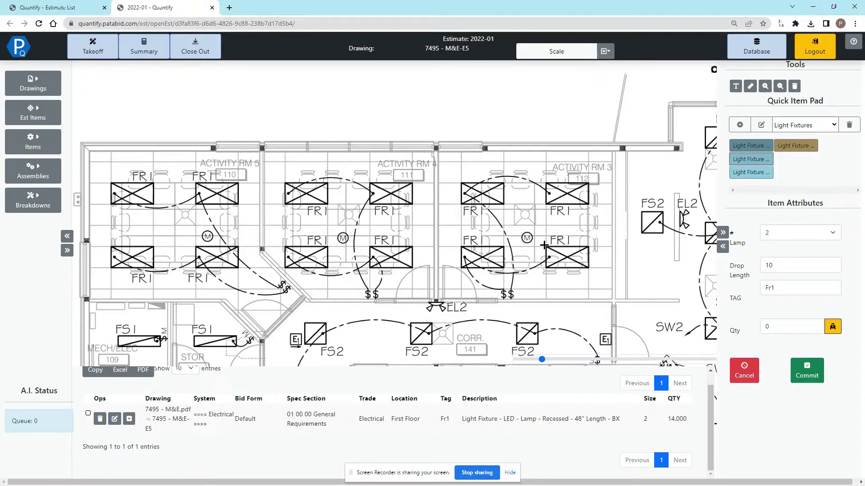
pyautogui.moveTo(544, 245); pyautogui.dragTo(589, 271)
pyautogui.moveTo(504, 273); pyautogui.dragTo(459, 245)
pyautogui.moveTo(504, 206); pyautogui.dragTo(457, 180)
pyautogui.moveTo(590, 207); pyautogui.dragTo(544, 181)
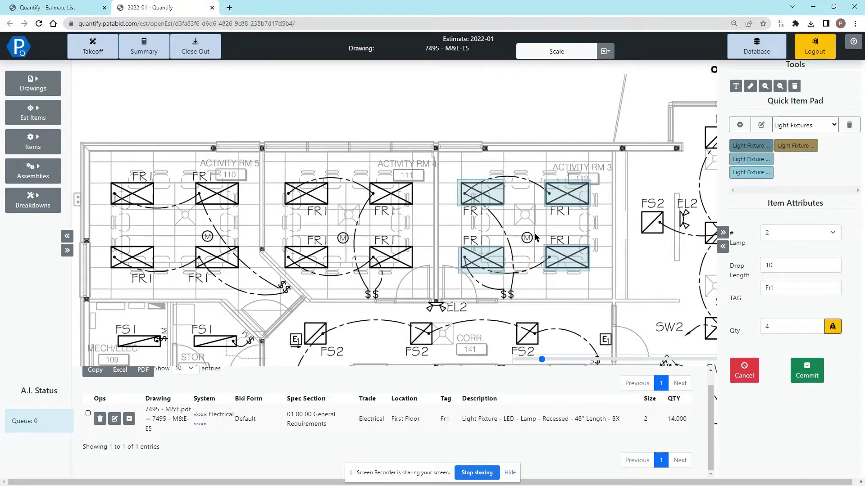
pyautogui.press('Return')
# Copy the four Activity RM 3 fixtures into Activity RM 4 and RM 5 and commit
pyautogui.click(562, 256)
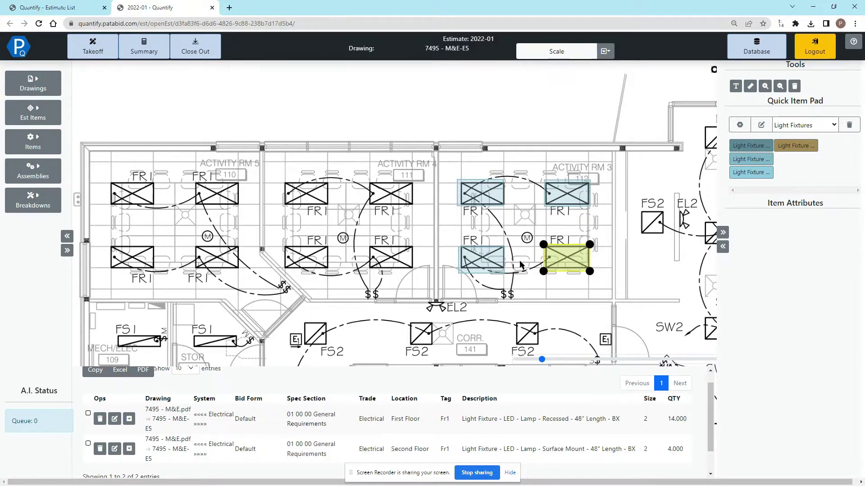
pyautogui.click(494, 262)
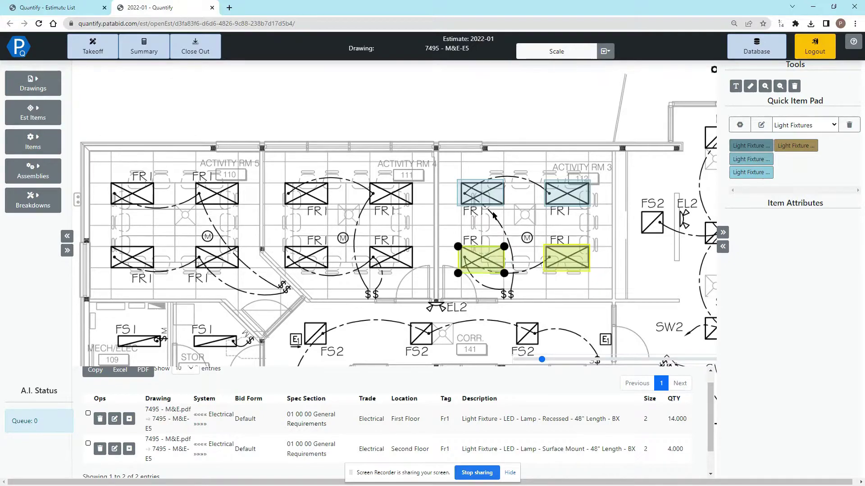
pyautogui.click(494, 201)
pyautogui.click(580, 201)
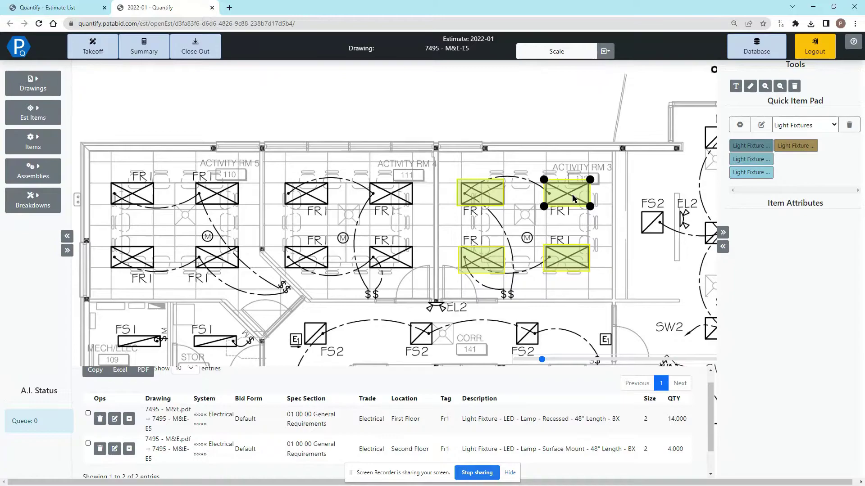
pyautogui.rightClick(572, 199)
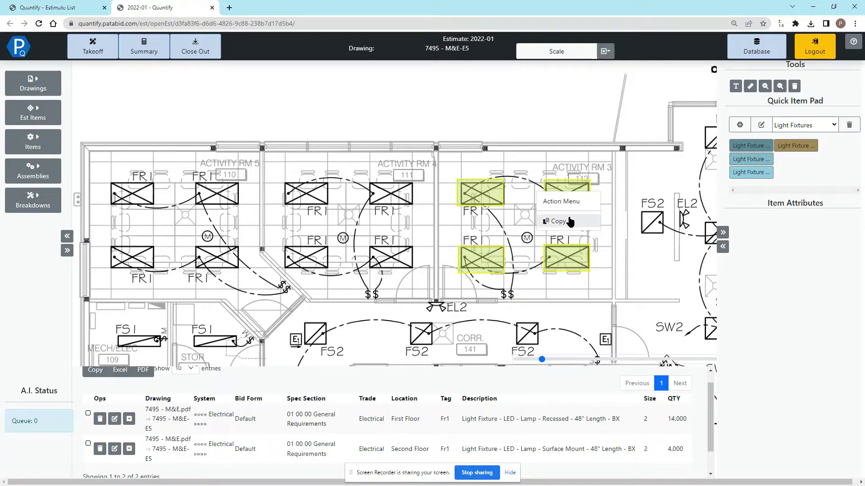
pyautogui.click(568, 217)
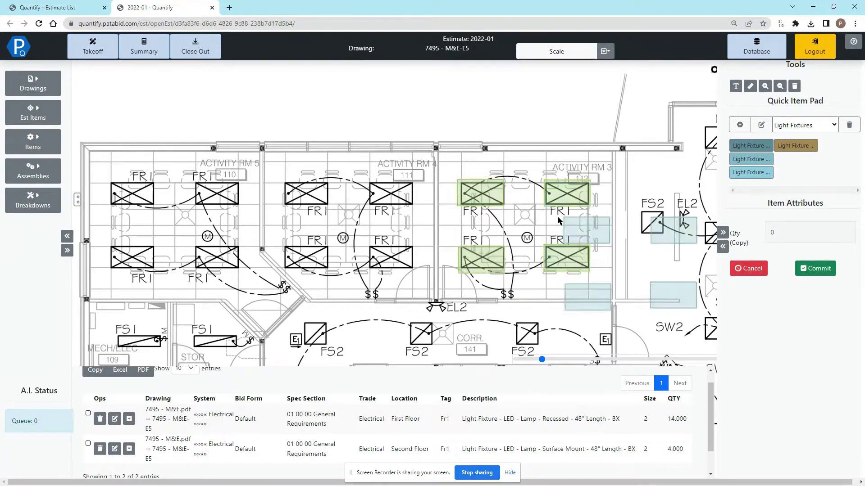
pyautogui.click(283, 183)
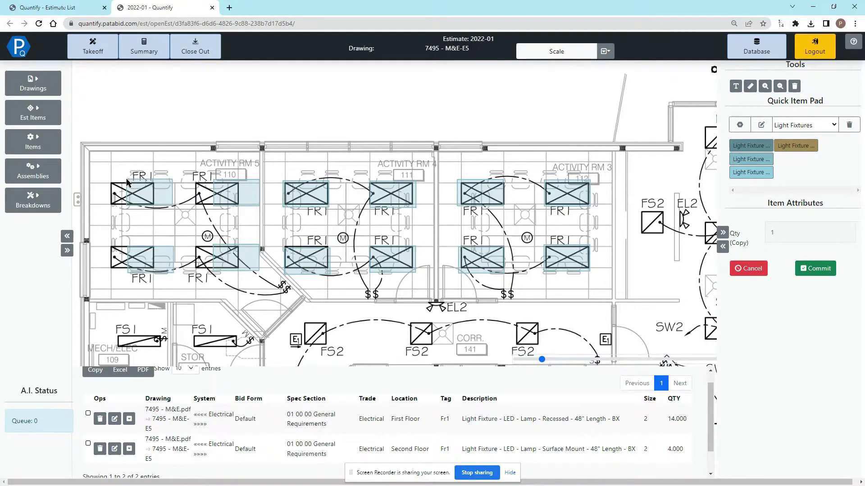
pyautogui.click(108, 183)
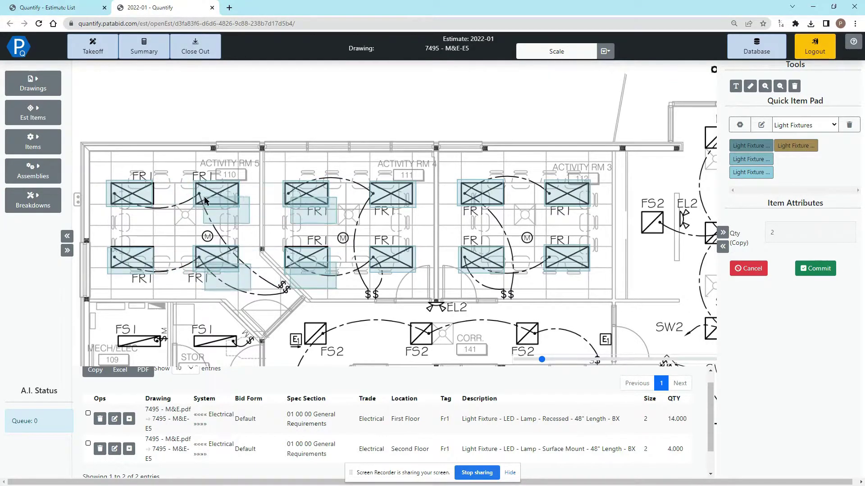
pyautogui.press('Return')
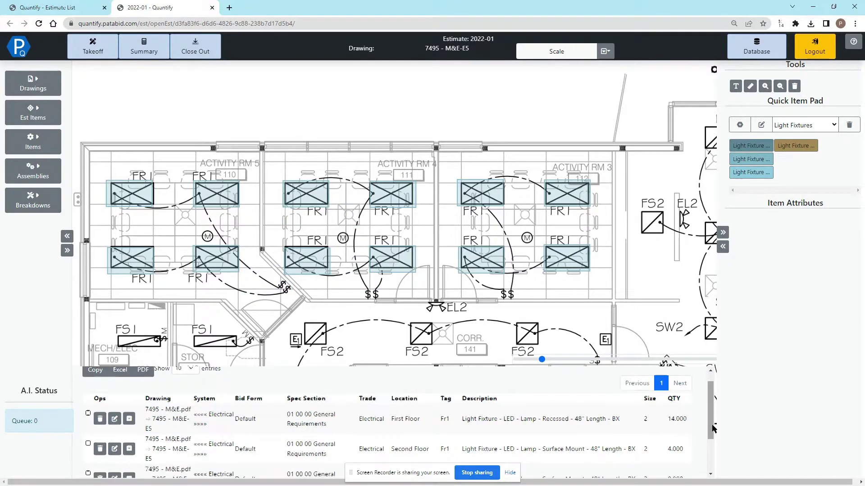
# Check which fixtures the first row and the new 8.000 row cover, then clear the highlight
pyautogui.scroll(-2, 694, 432)
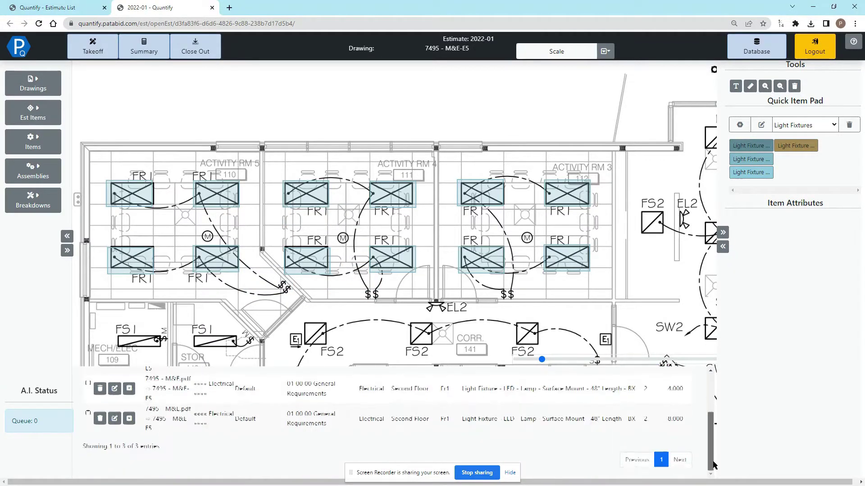
pyautogui.click(619, 396)
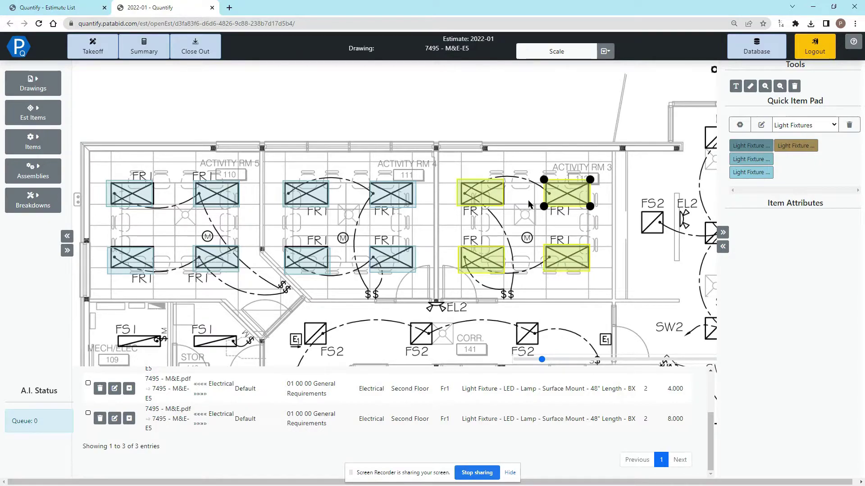
pyautogui.click(554, 414)
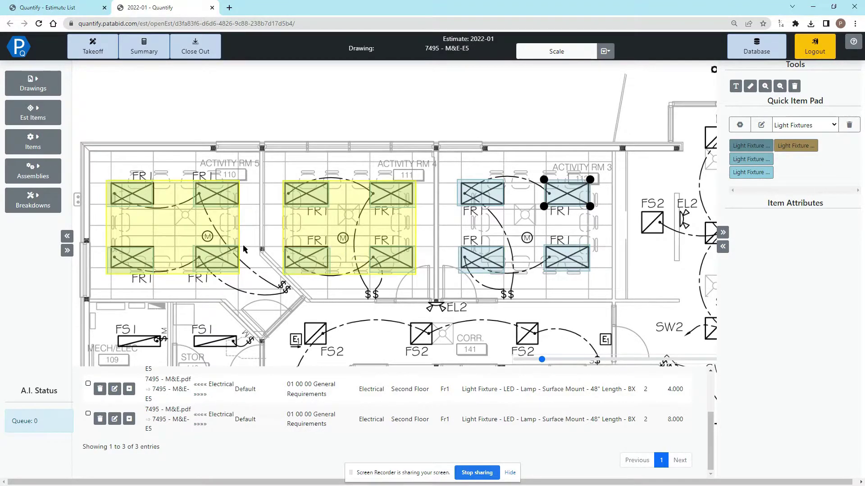
pyautogui.click(322, 291)
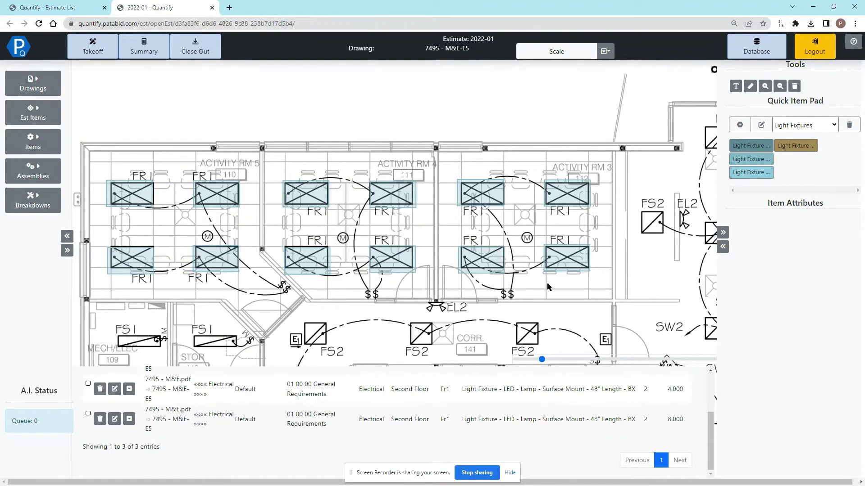
# Copy an FR1 fixture onto the two upper FR1 fixtures in the room below Activity RM 5
pyautogui.moveTo(458, 326); pyautogui.dragTo(594, 176)
pyautogui.moveTo(337, 58); pyautogui.dragTo(297, 117)
pyautogui.click(662, 120)
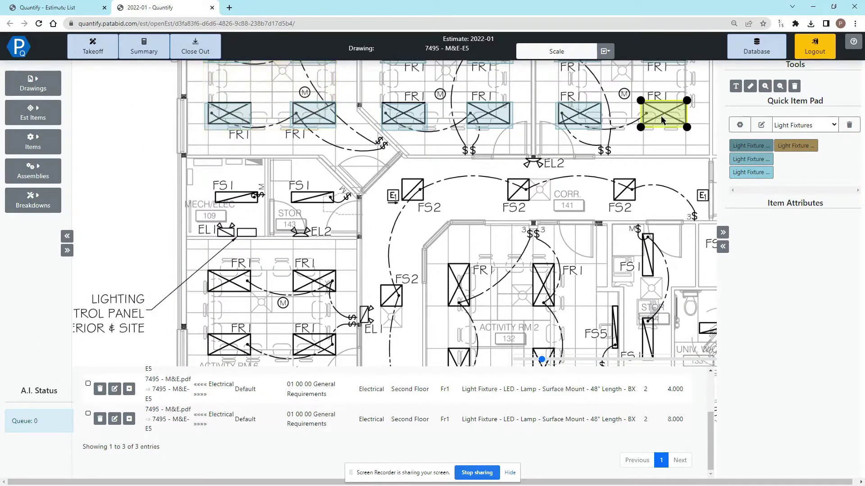
pyautogui.rightClick(661, 117)
pyautogui.click(653, 143)
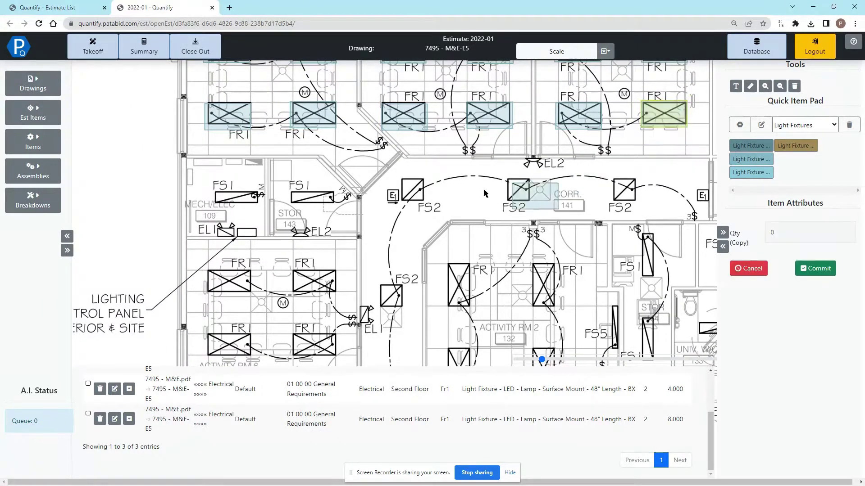
pyautogui.click(291, 269)
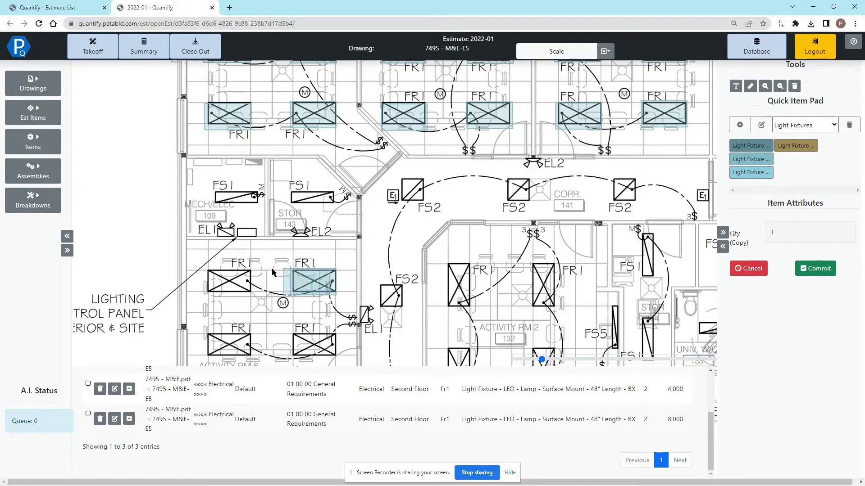
pyautogui.click(206, 268)
pyautogui.click(815, 268)
# Highlight the Activity RM 5 fixture group and dismiss its actions menu without copying
pyautogui.moveTo(354, 137); pyautogui.dragTo(379, 217)
pyautogui.click(347, 200)
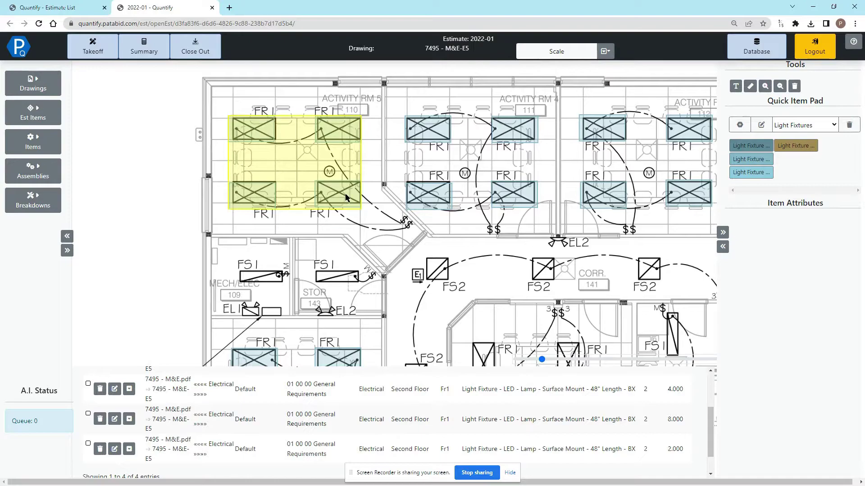
pyautogui.rightClick(349, 198)
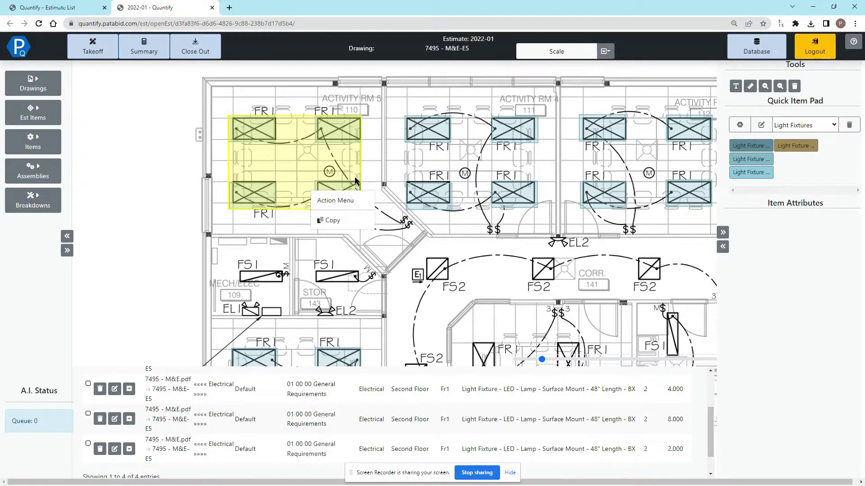
pyautogui.click(370, 164)
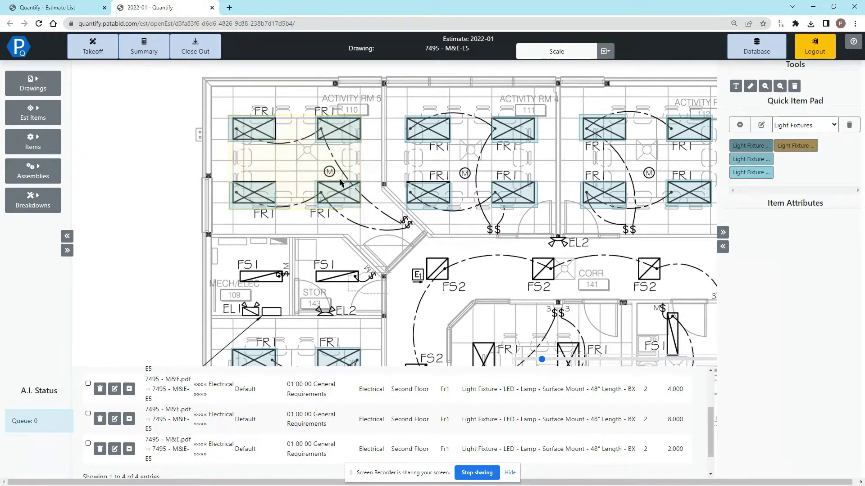
pyautogui.click(341, 196)
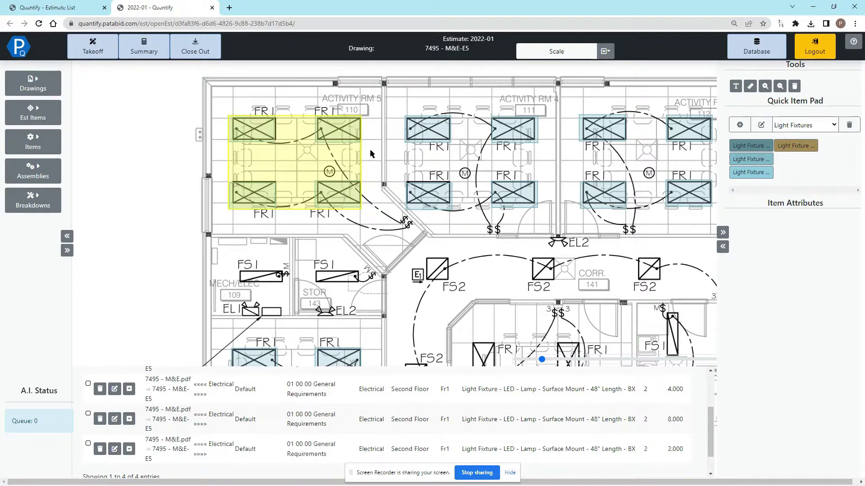
pyautogui.click(347, 129)
pyautogui.click(347, 129)
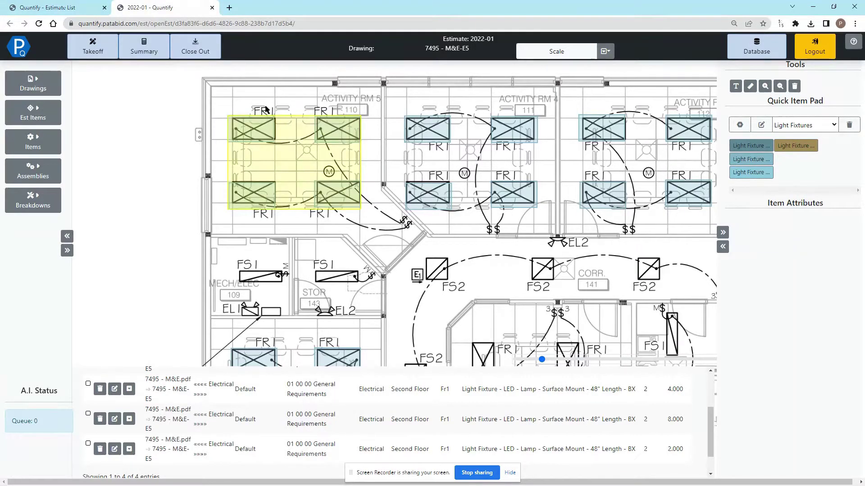
pyautogui.click(264, 135)
pyautogui.click(264, 135)
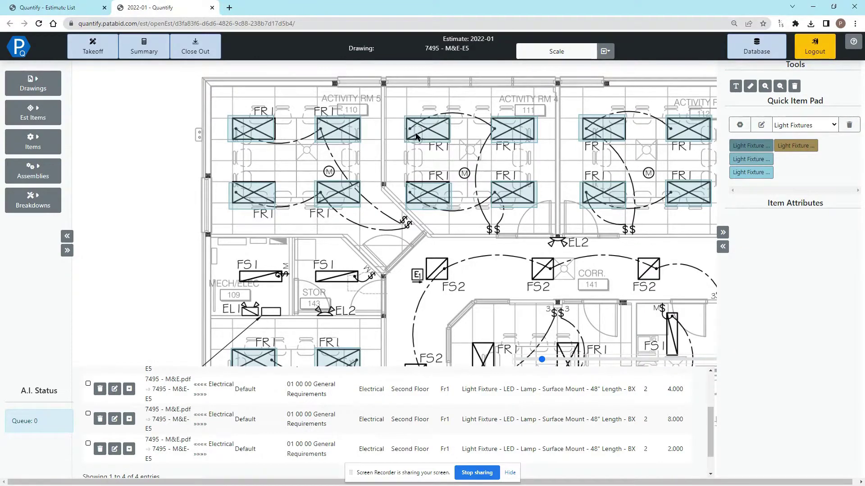
# Select the four Activity RM 3 fixtures, then release the selection
pyautogui.click(603, 129)
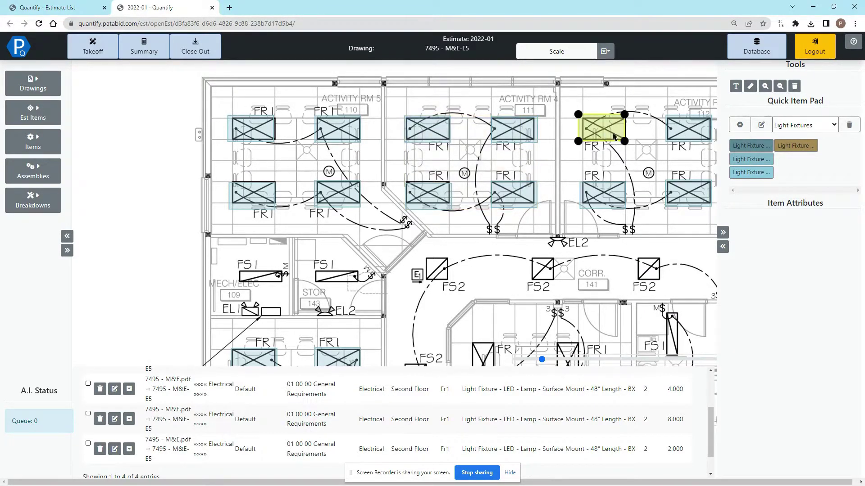
pyautogui.click(688, 129)
pyautogui.click(666, 193)
pyautogui.click(604, 195)
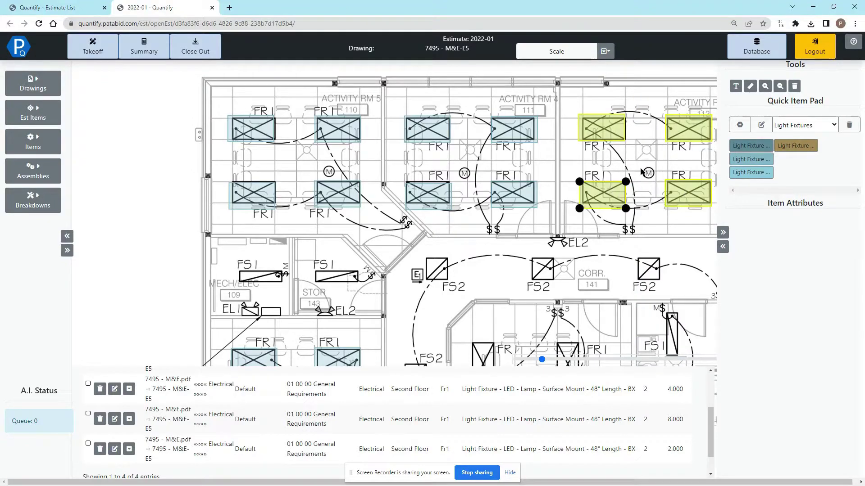
pyautogui.press('Return')
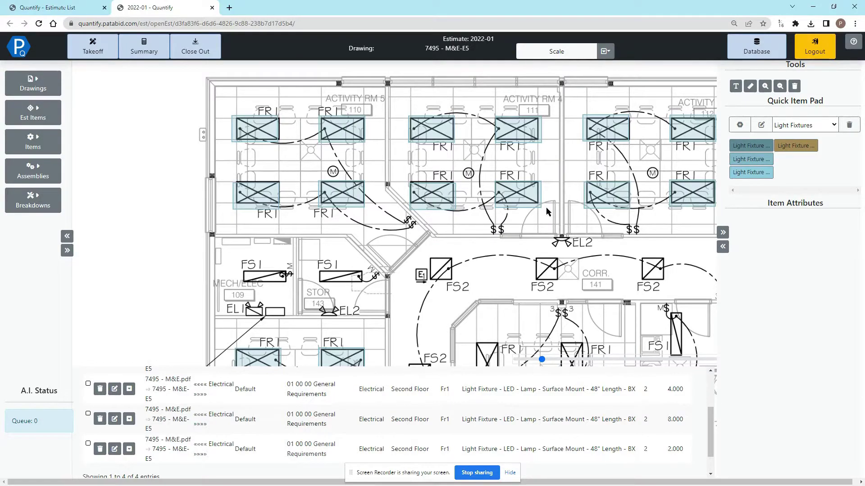
# Calibrate the E5 drawing scale by measuring the angled wall near FS1 as 3
pyautogui.click(605, 53)
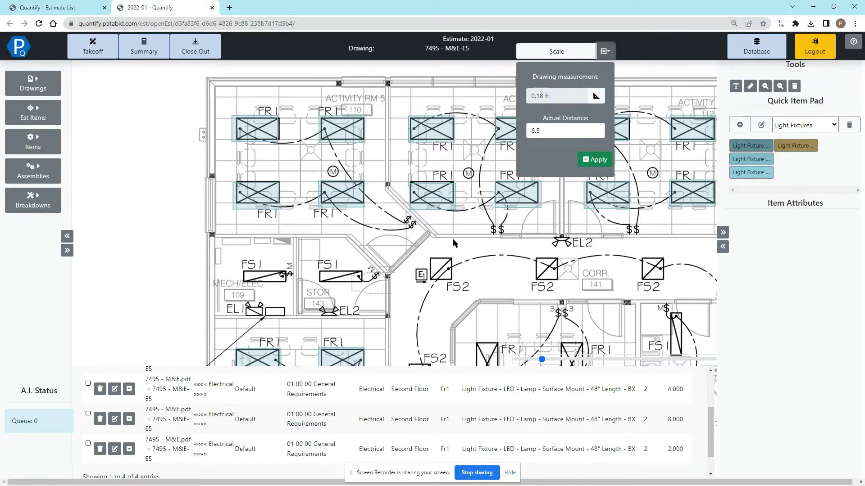
pyautogui.scroll(1, 453, 236)
pyautogui.scroll(2, 387, 270)
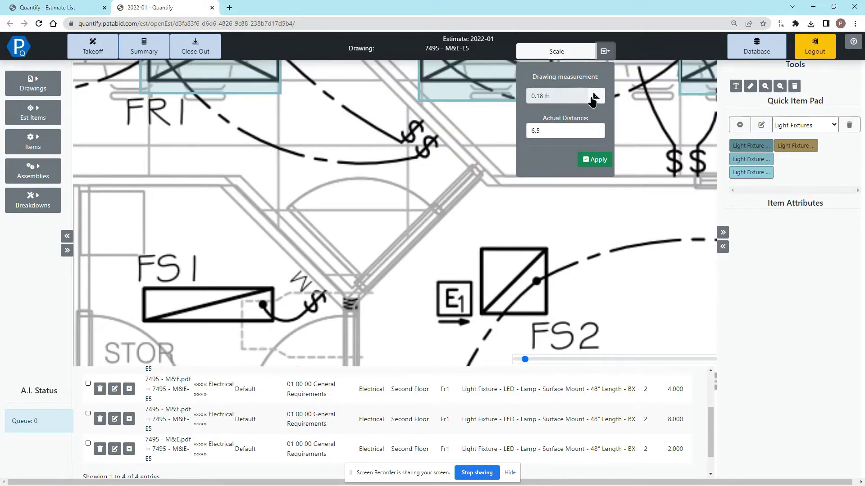
pyautogui.click(595, 97)
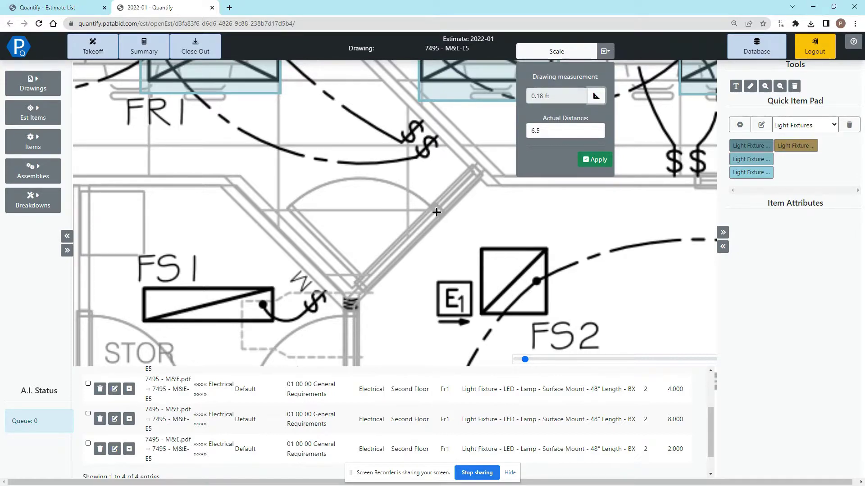
pyautogui.moveTo(437, 212); pyautogui.dragTo(365, 284)
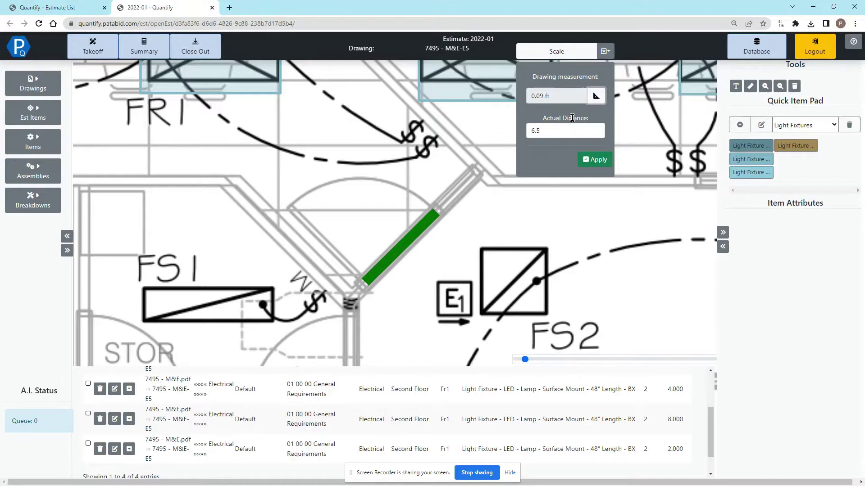
pyautogui.doubleClick(539, 130)
pyautogui.write('3')
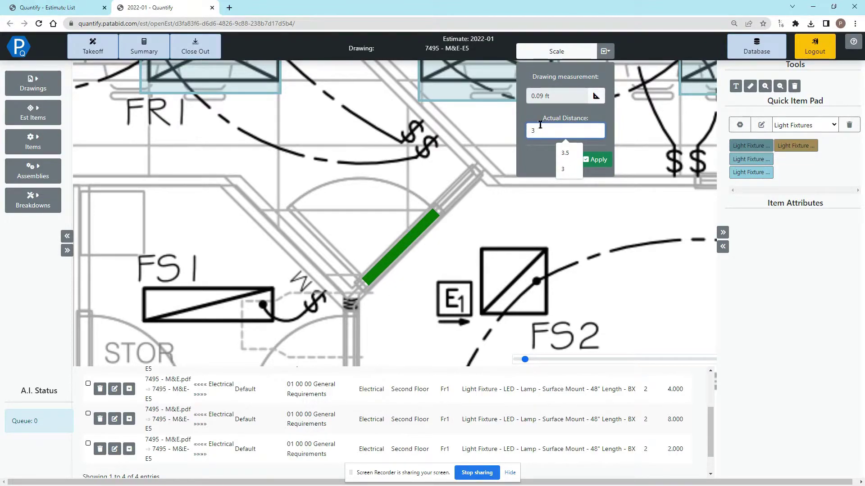
pyautogui.click(596, 159)
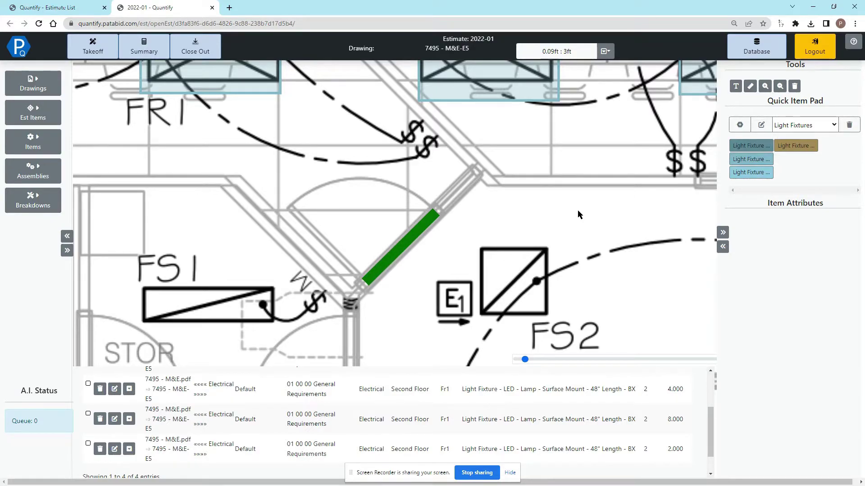
# Frame the mech/electrical rooms and pick FEEDER EMT from the Conduit - EMT quick items
pyautogui.scroll(-3, 577, 210)
pyautogui.moveTo(545, 207); pyautogui.dragTo(507, 191)
pyautogui.click(787, 126)
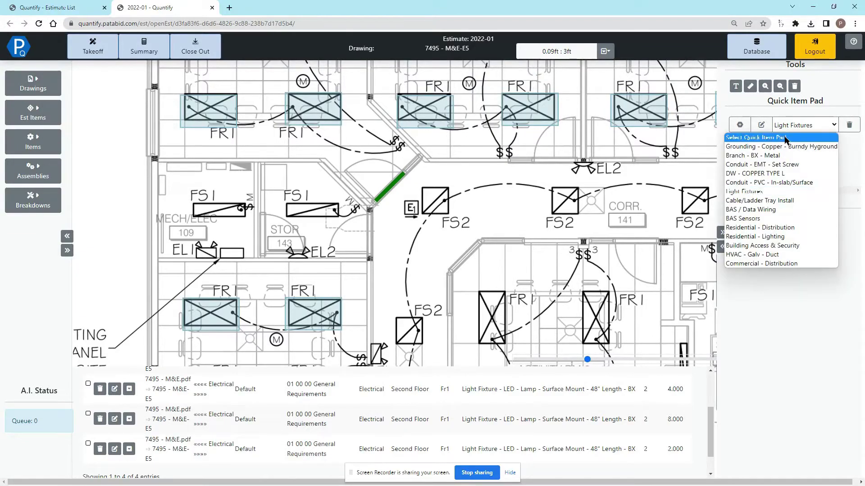
pyautogui.press('Escape')
pyautogui.press('Up')
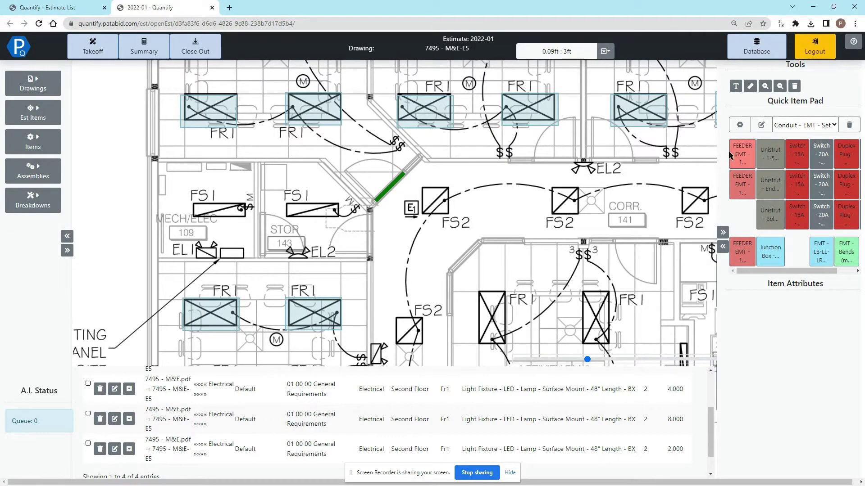
pyautogui.click(734, 154)
# Set FEEDER EMT to #8 gauge, 2 conductors, 1-1/2" conduit and 1 parallel run
pyautogui.click(780, 314)
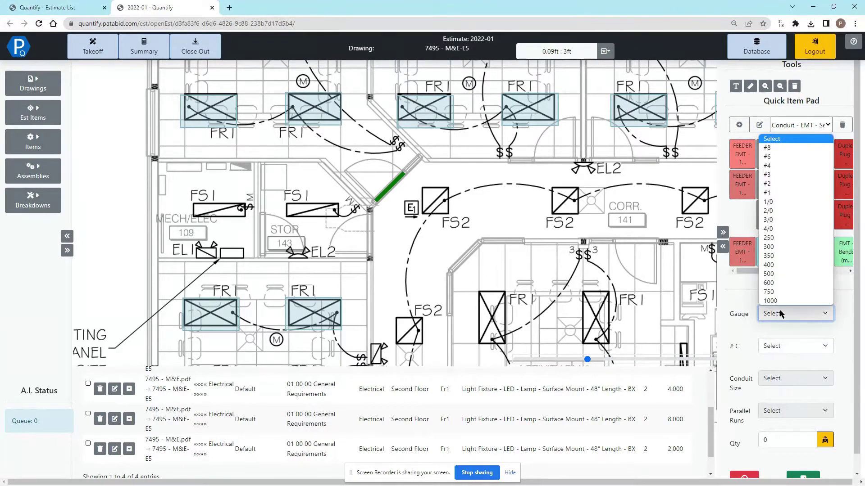
pyautogui.click(766, 148)
pyautogui.click(782, 345)
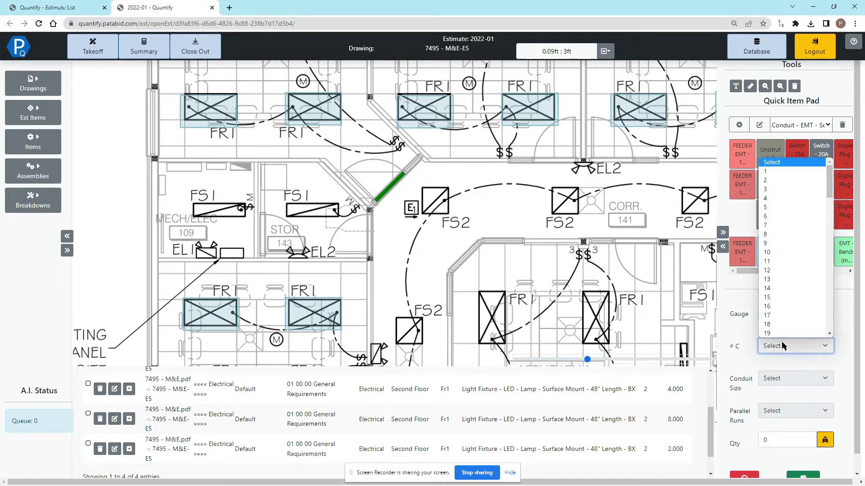
pyautogui.click(770, 180)
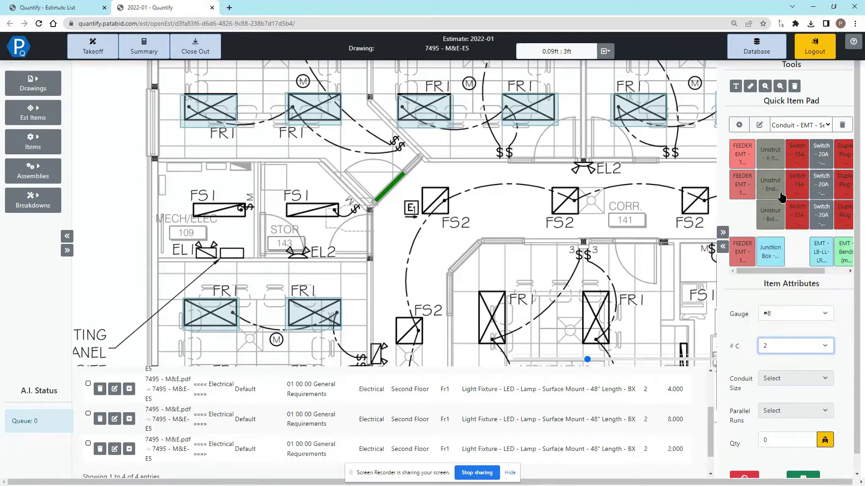
pyautogui.click(782, 379)
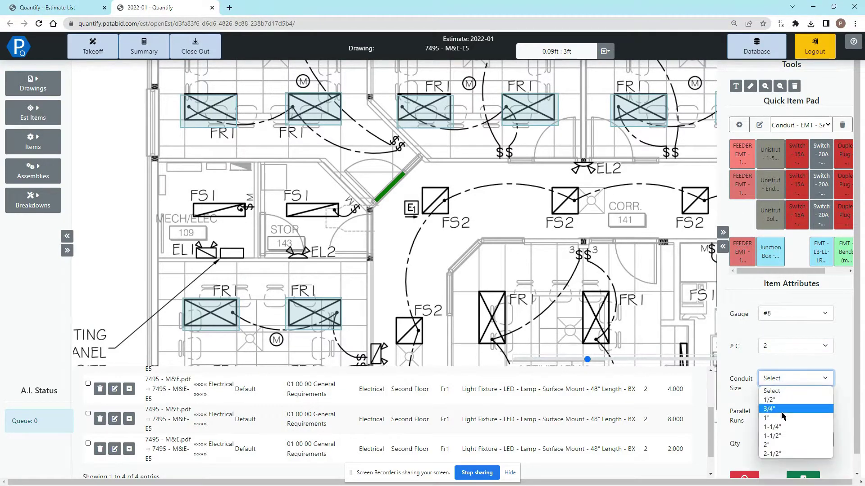
pyautogui.click(785, 431)
pyautogui.click(784, 410)
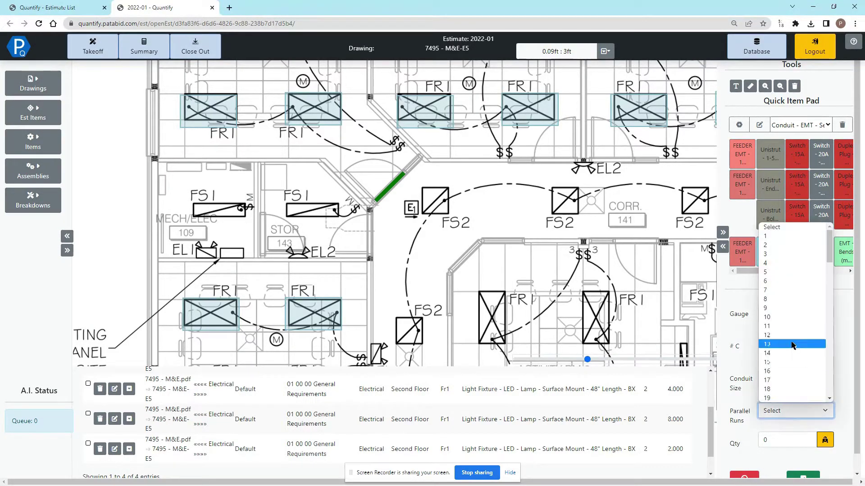
pyautogui.click(783, 242)
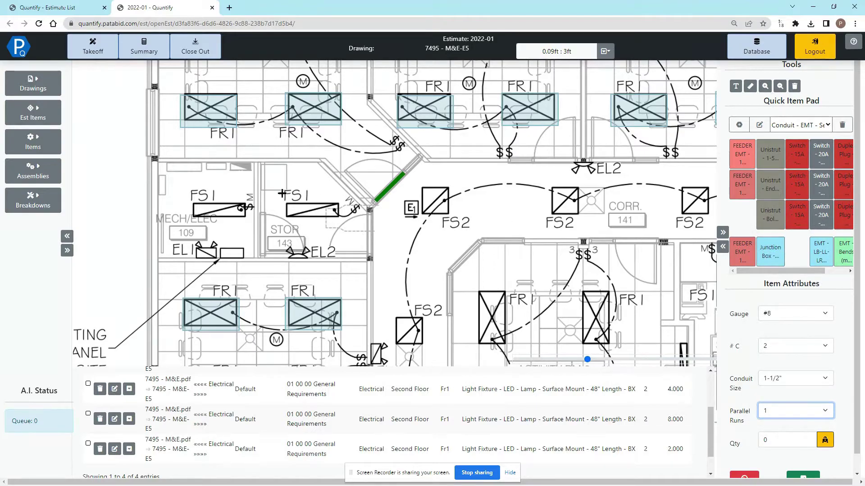
# Draw the feeder run from the mech/electrical room east along the FS1 fixtures to E1
pyautogui.click(164, 208)
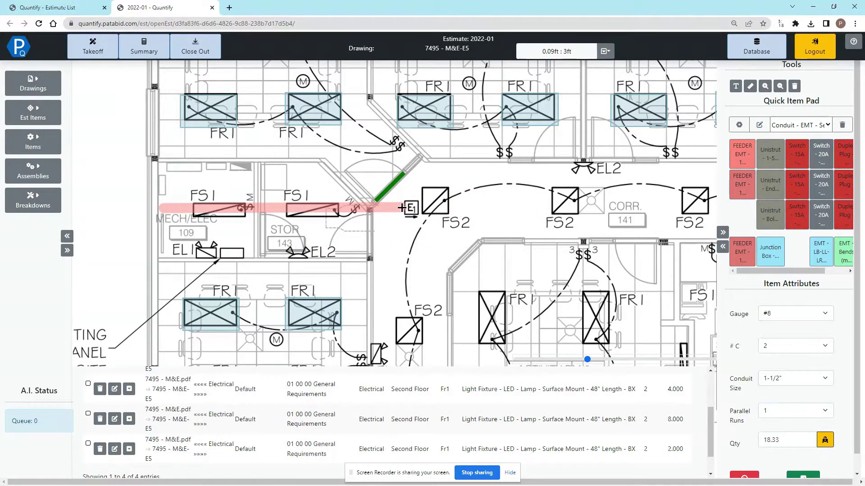
pyautogui.click(402, 208)
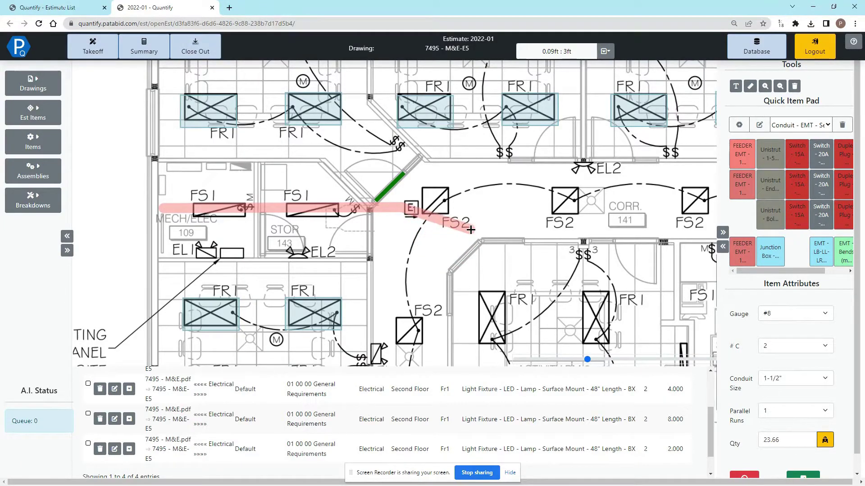
pyautogui.press('Escape')
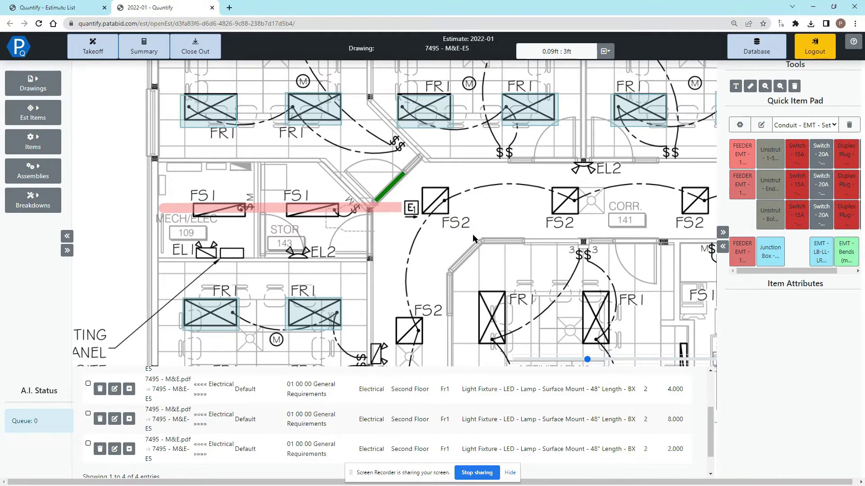
# Place a junction box on the E1 symbol
pyautogui.click(768, 258)
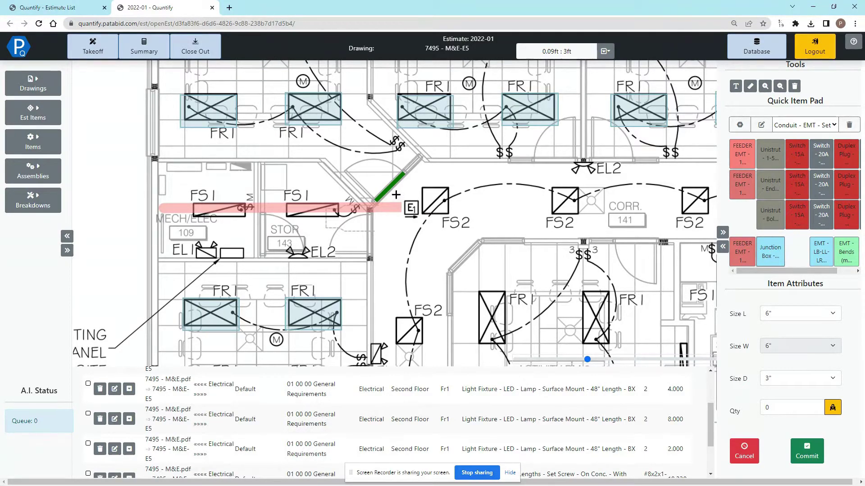
pyautogui.click(414, 210)
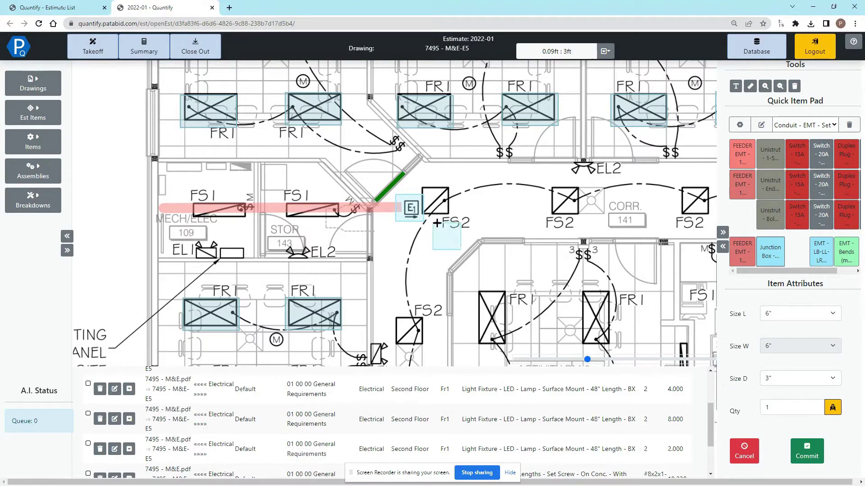
pyautogui.press('Escape')
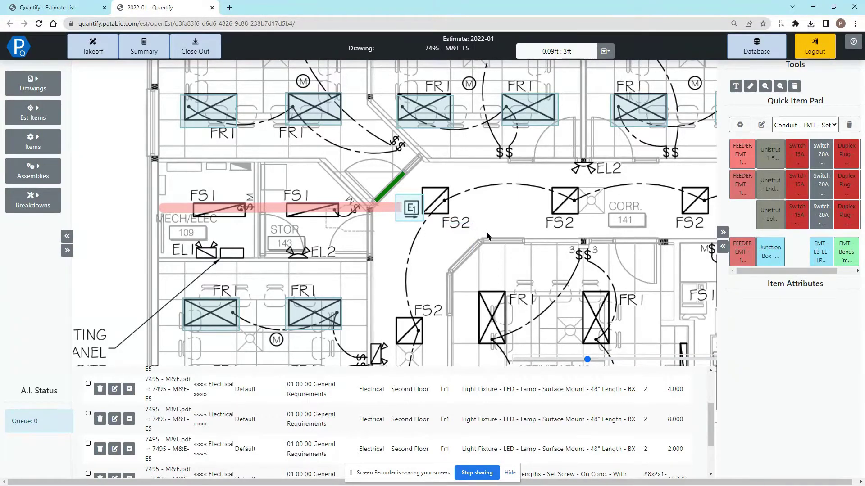
# Copy the E1 box and run, placing one copy east along FS2 and one rotated south
pyautogui.click(368, 210)
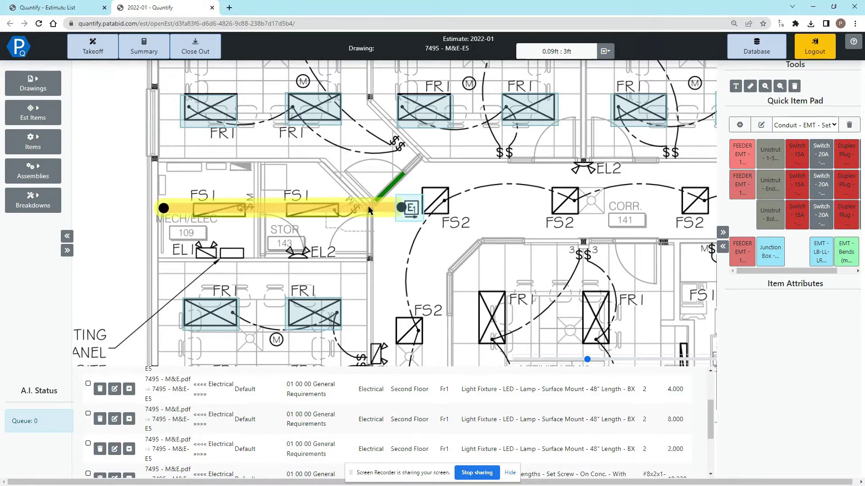
pyautogui.click(411, 210)
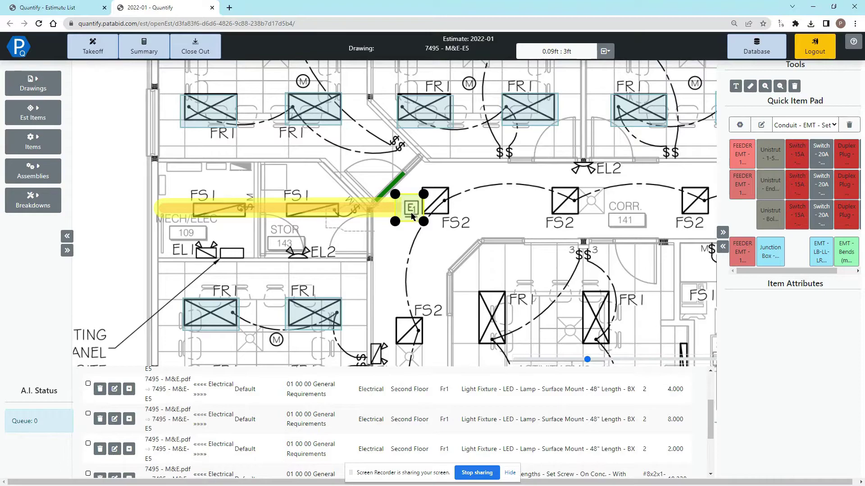
pyautogui.rightClick(412, 212)
pyautogui.click(404, 243)
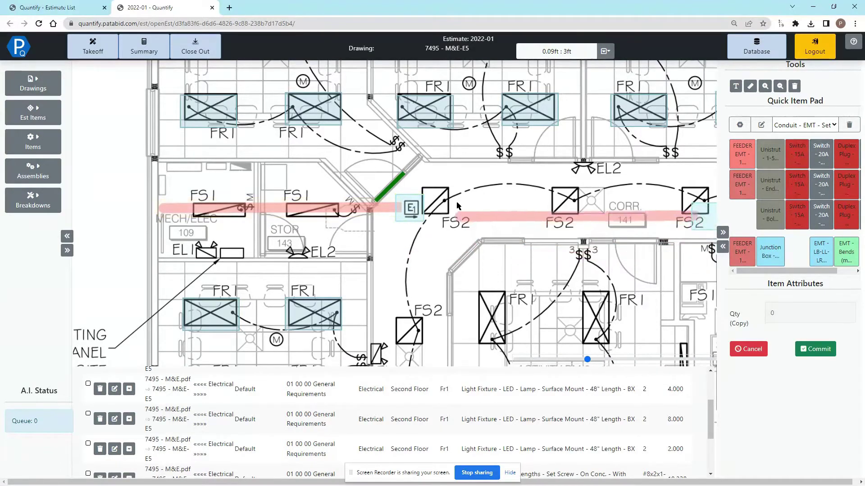
pyautogui.click(423, 198)
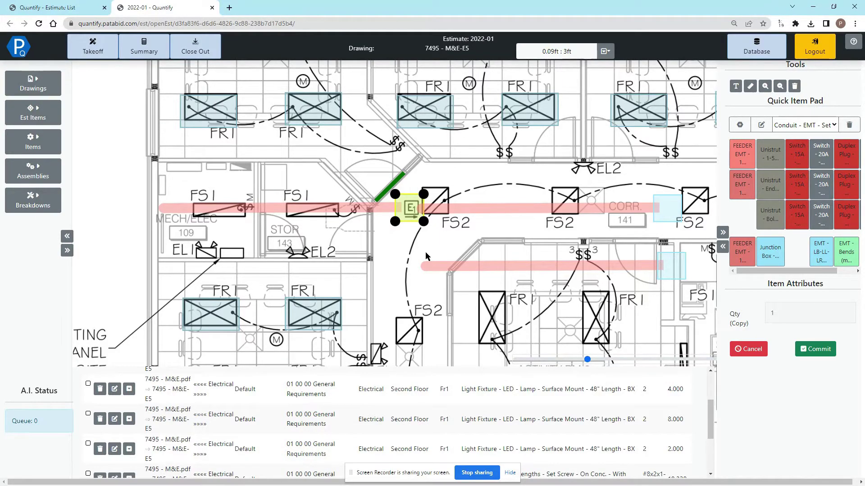
pyautogui.press('r')
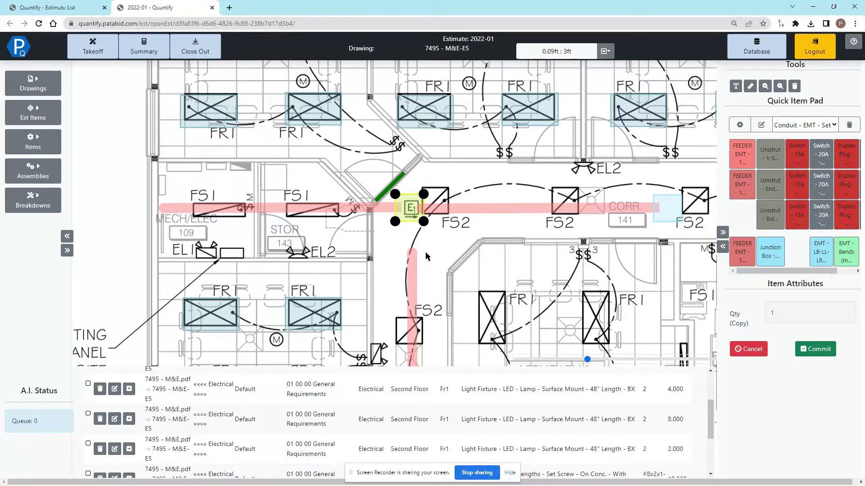
pyautogui.press('r')
pyautogui.press('r')
pyautogui.press('r')
pyautogui.press('r')
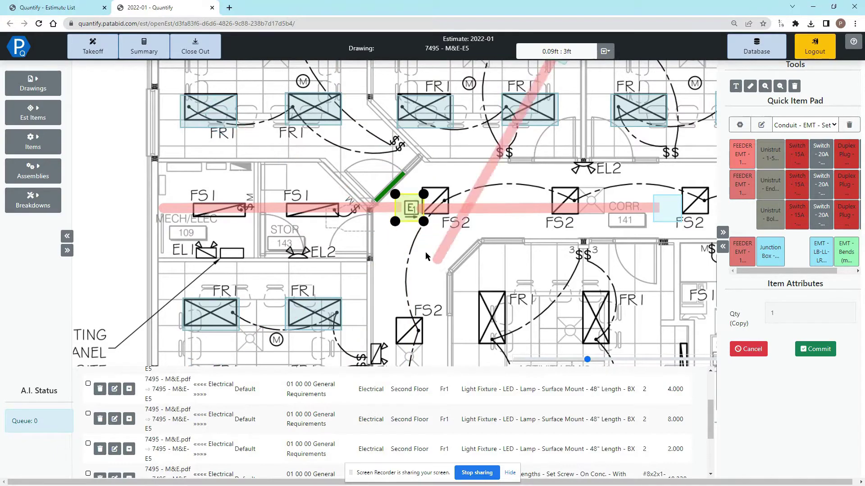
pyautogui.press('r')
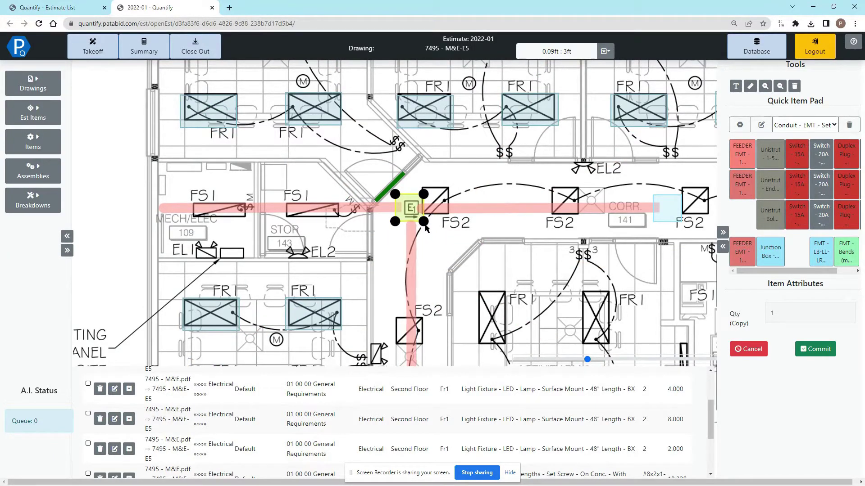
pyautogui.click(424, 221)
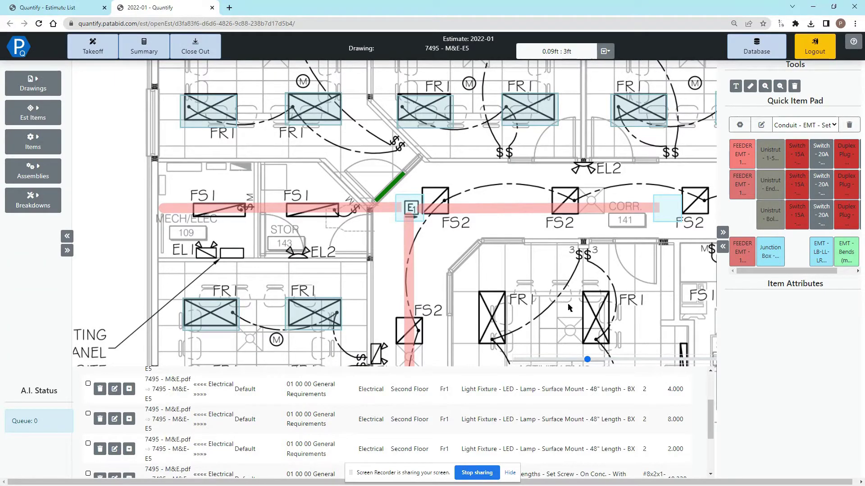
# Expand the FEEDER EMT row to review its 1-1/2" connectors, conduit and straps
pyautogui.moveTo(710, 408); pyautogui.dragTo(706, 464)
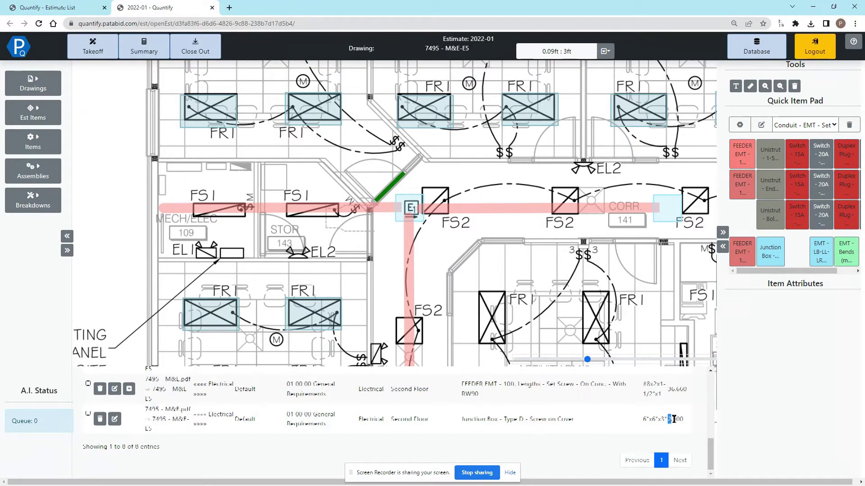
pyautogui.click(128, 389)
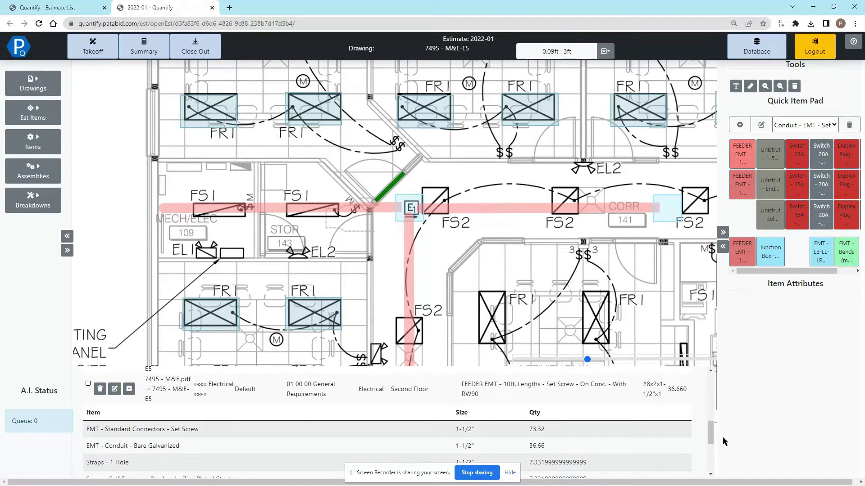
pyautogui.moveTo(711, 433); pyautogui.dragTo(711, 455)
pyautogui.scroll(3, 711, 455)
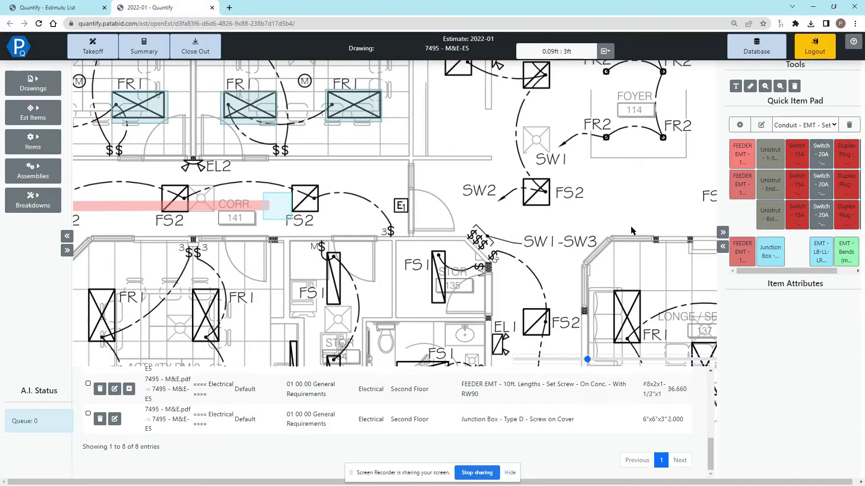
# Draw a 30-foot feeder EMT run east from E1 past SW2 and FS2
pyautogui.click(740, 158)
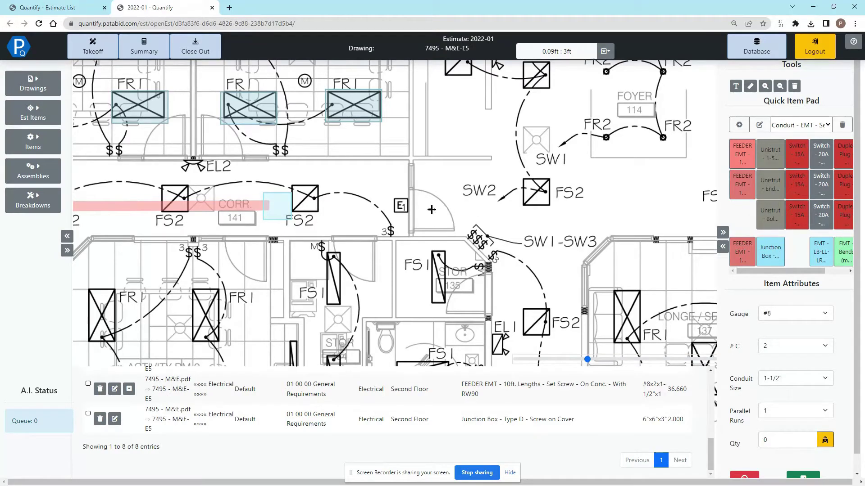
pyautogui.click(421, 208)
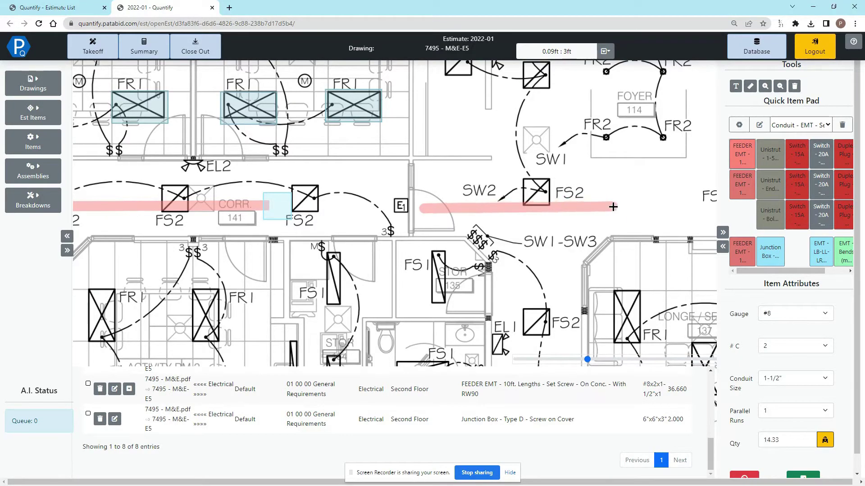
pyautogui.click(613, 206)
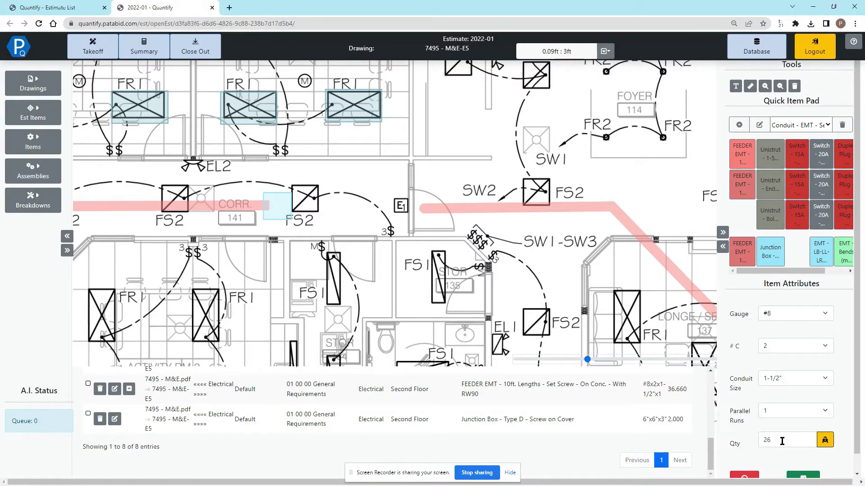
pyautogui.moveTo(782, 441); pyautogui.dragTo(758, 449)
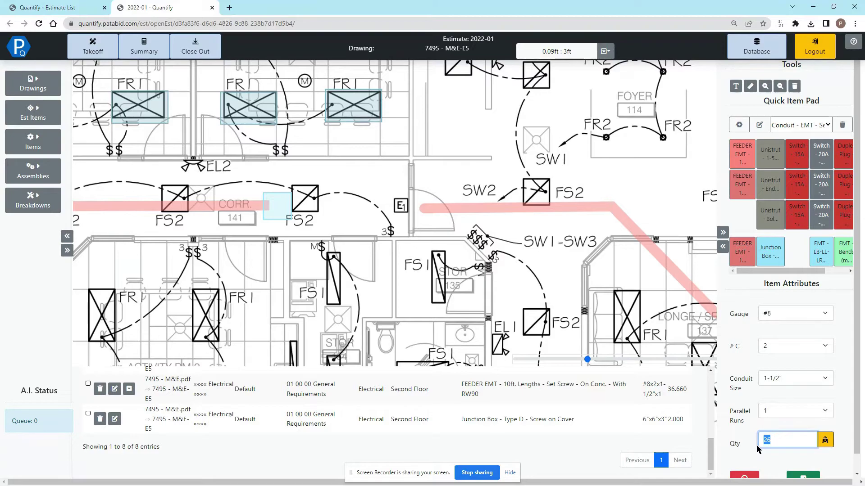
pyautogui.write('2')
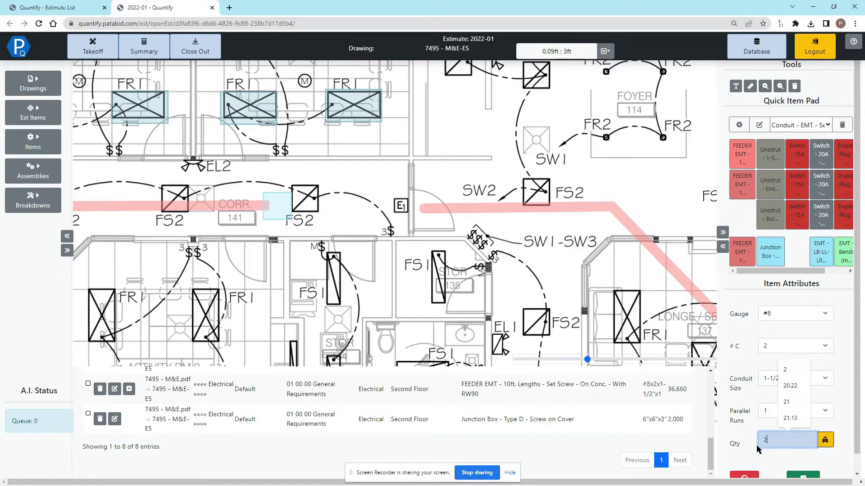
pyautogui.press('BackSpace')
pyautogui.write('-')
pyautogui.write('20')
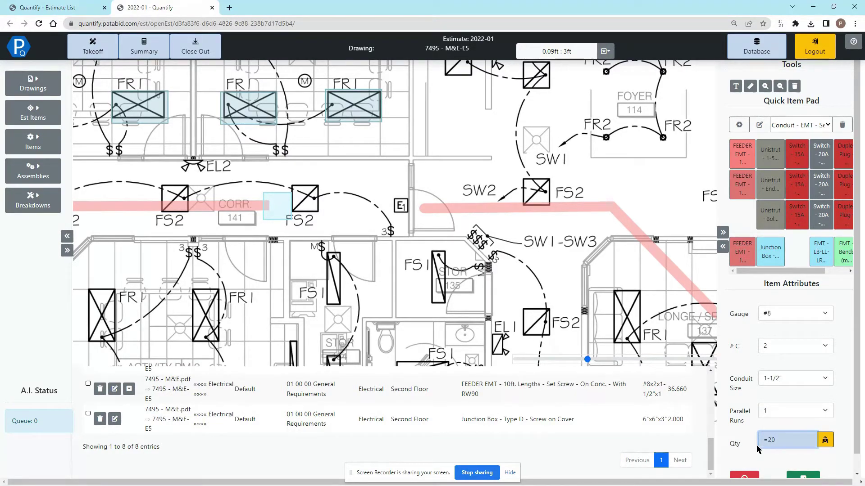
pyautogui.write('+21')
pyautogui.write('10')
pyautogui.click(799, 476)
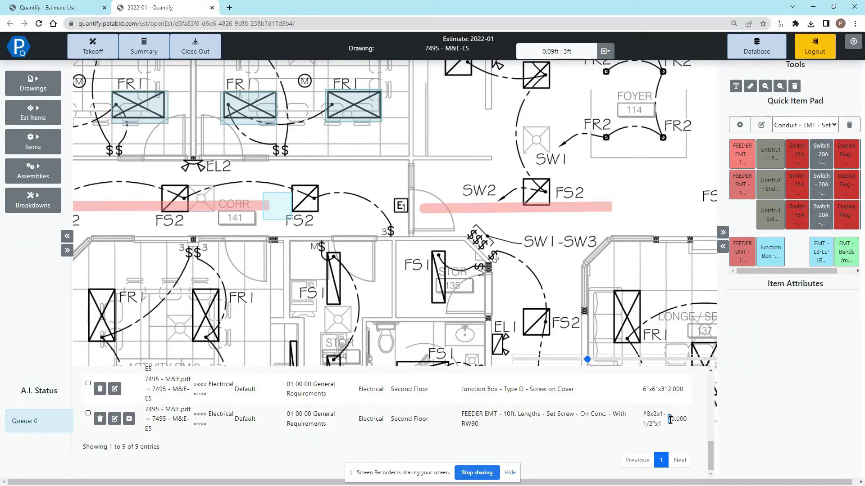
pyautogui.doubleClick(672, 419)
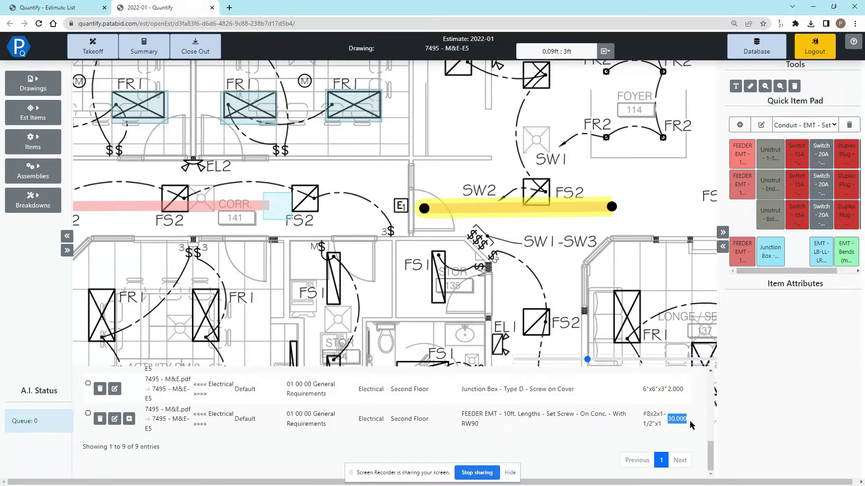
pyautogui.click(677, 422)
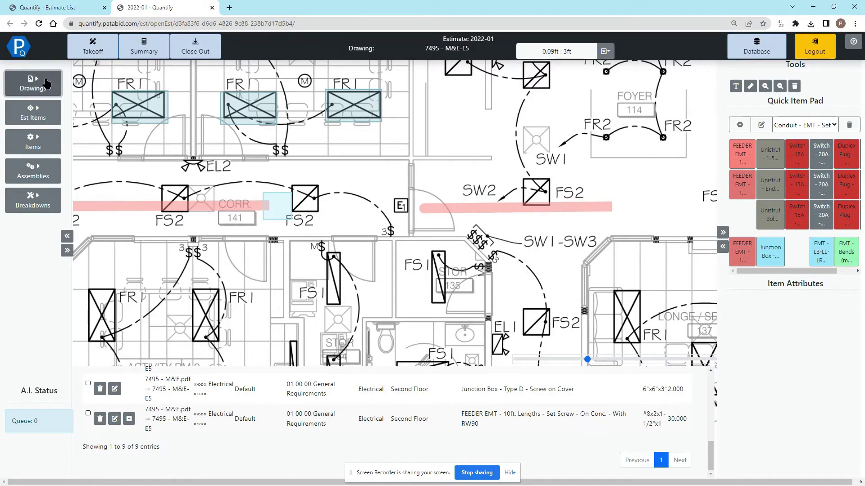
# Extract pages M&E-E4 and M&E-E5 into a PDF named 'Lighting Drawings'
pyautogui.click(47, 84)
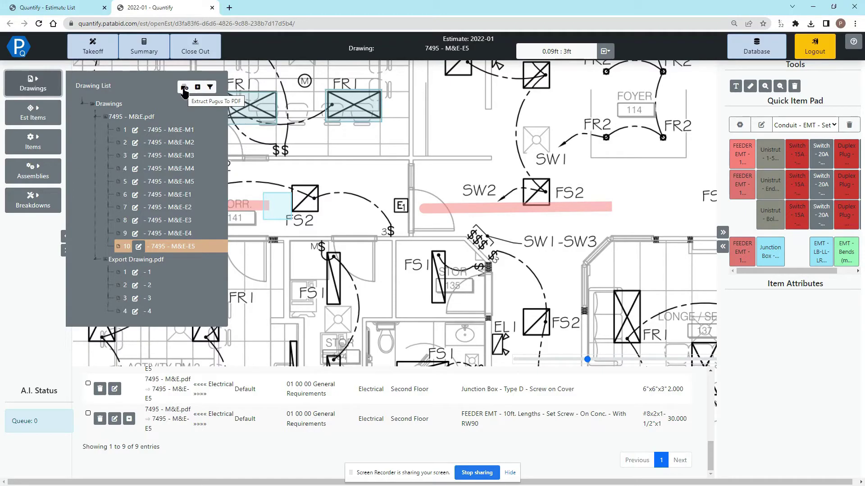
pyautogui.click(184, 88)
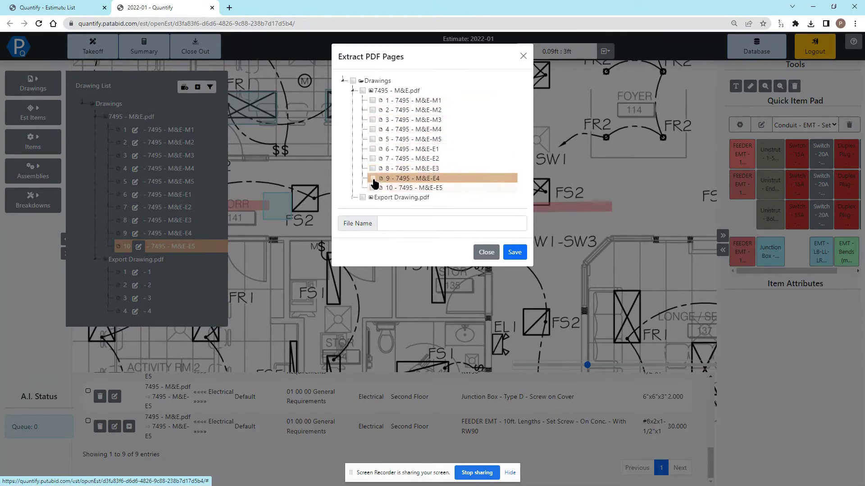
pyautogui.click(373, 178)
pyautogui.click(373, 187)
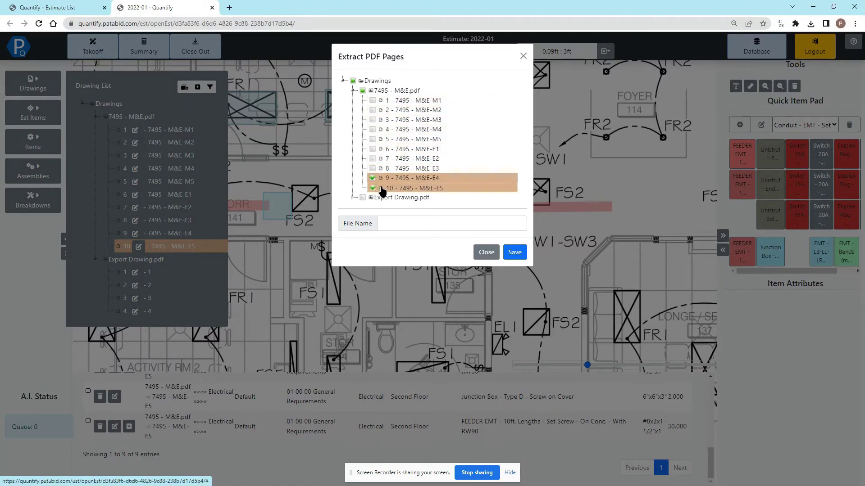
pyautogui.click(395, 223)
pyautogui.write('Ligh')
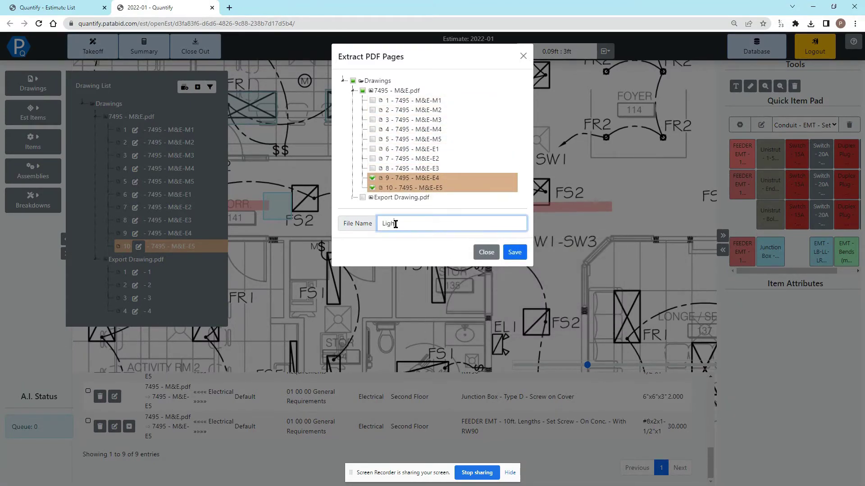
pyautogui.write('ting Drawings')
pyautogui.click(514, 254)
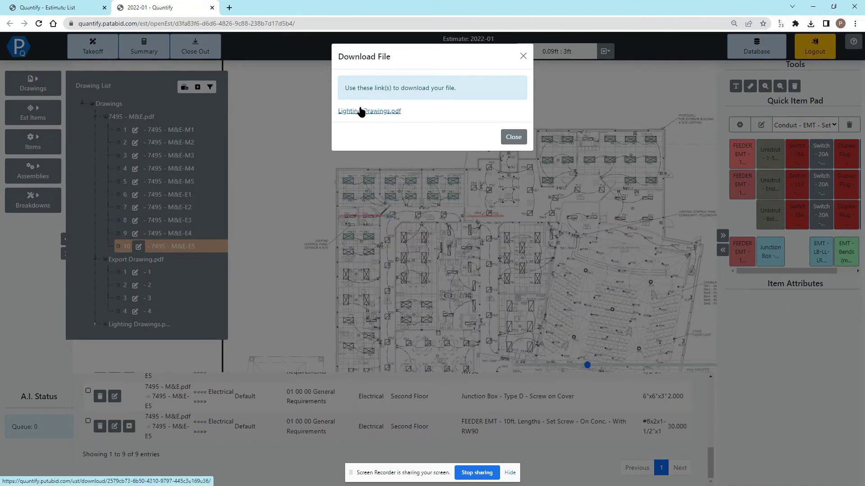
# Save Lighting Drawings.pdf to the computer and show its pages in the drawing list
pyautogui.click(355, 111)
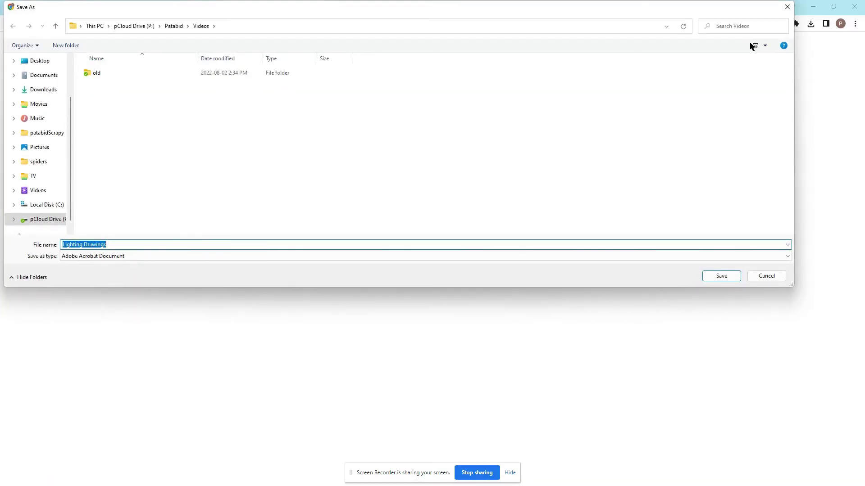
pyautogui.press('Return')
pyautogui.click(95, 260)
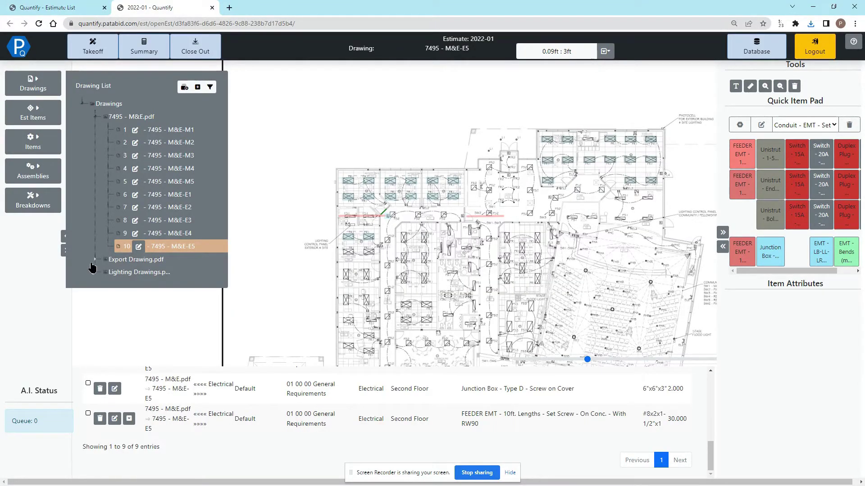
pyautogui.click(95, 273)
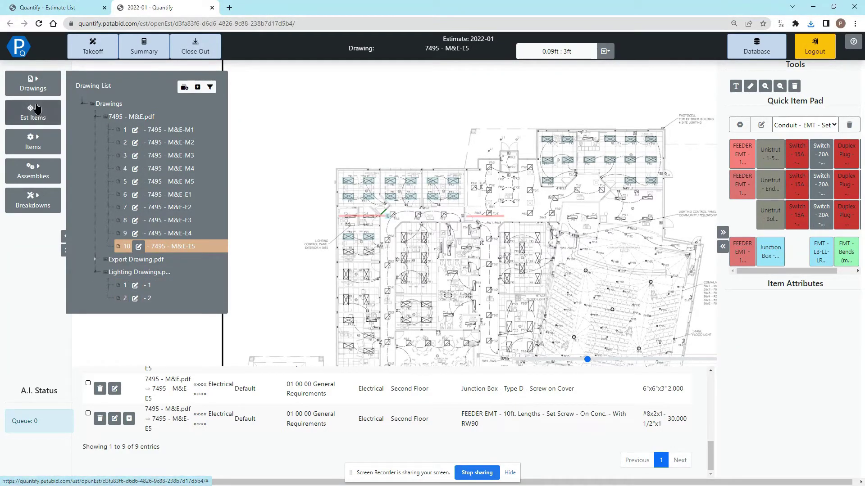
# Refresh the Estimate List and locate Lighting Drawings.pdf under estimate 2022-01
pyautogui.click(33, 88)
pyautogui.click(50, 8)
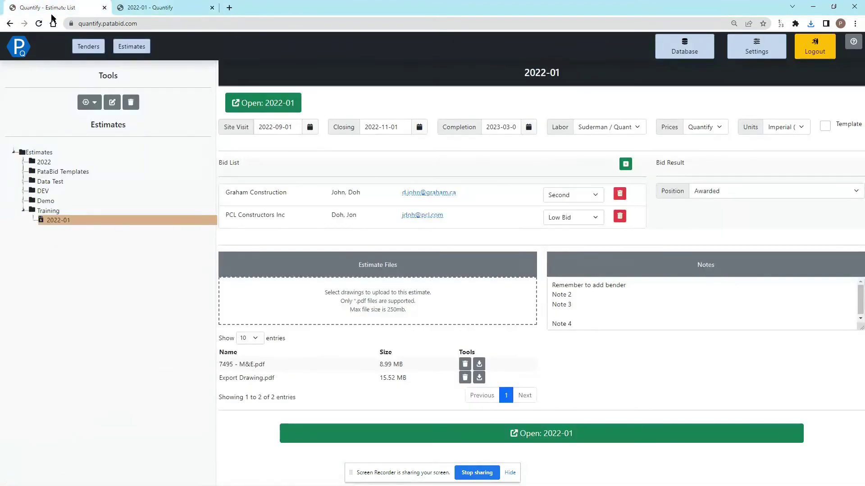
pyautogui.click(39, 24)
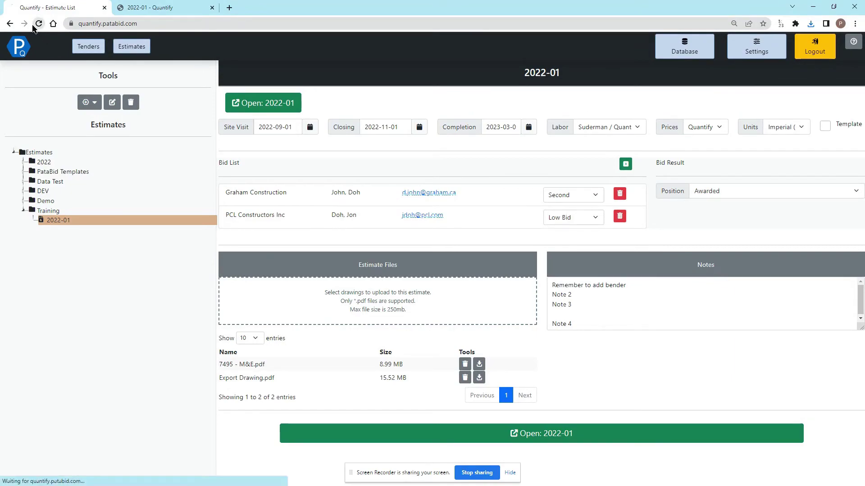
pyautogui.click(24, 211)
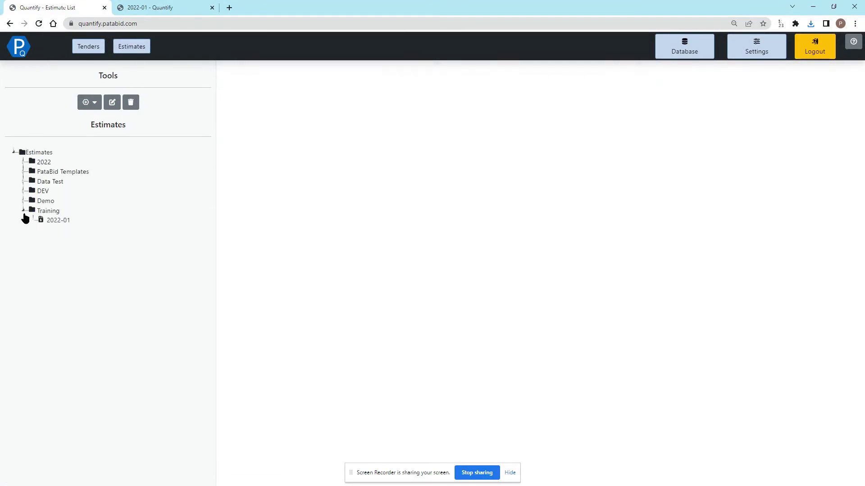
pyautogui.click(44, 221)
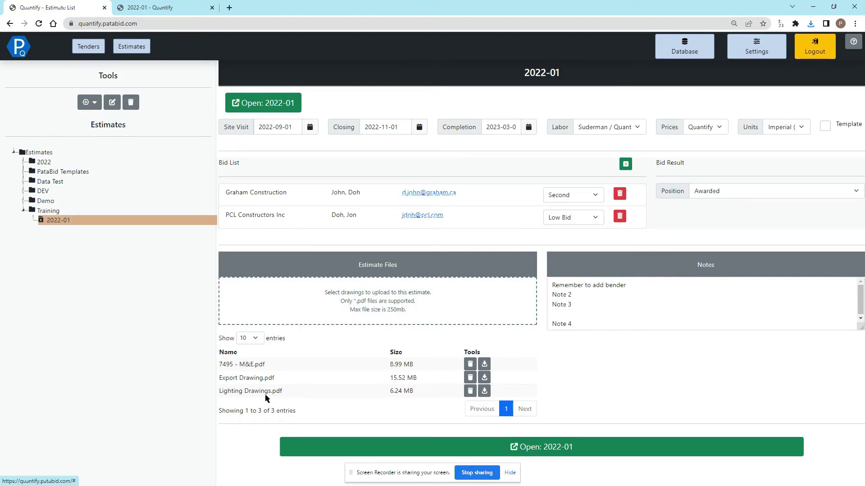
pyautogui.moveTo(220, 394); pyautogui.dragTo(295, 399)
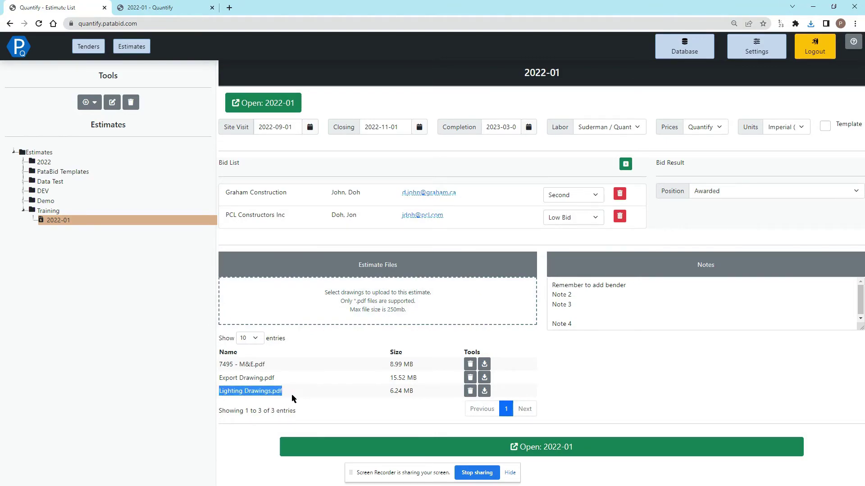
pyautogui.click(297, 399)
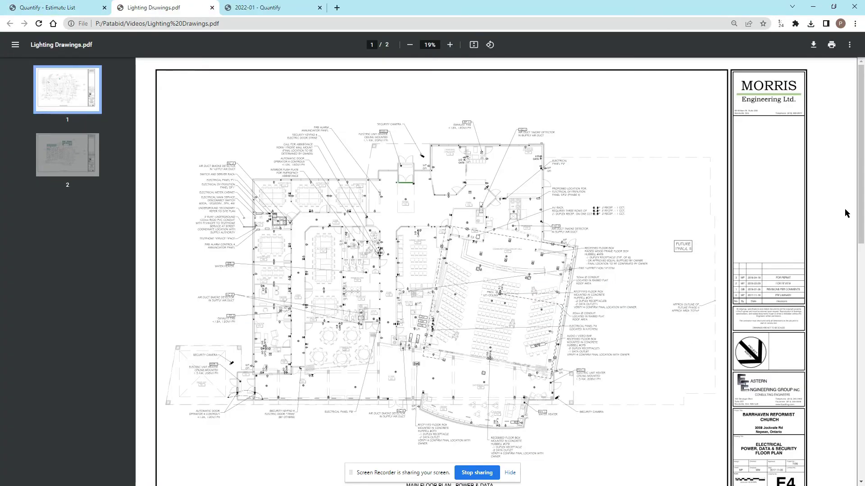
# Go to page 2 of Lighting Drawings.pdf and zoom to 76% on the corridor markups
pyautogui.click(49, 159)
pyautogui.scroll(2, 280, 213)
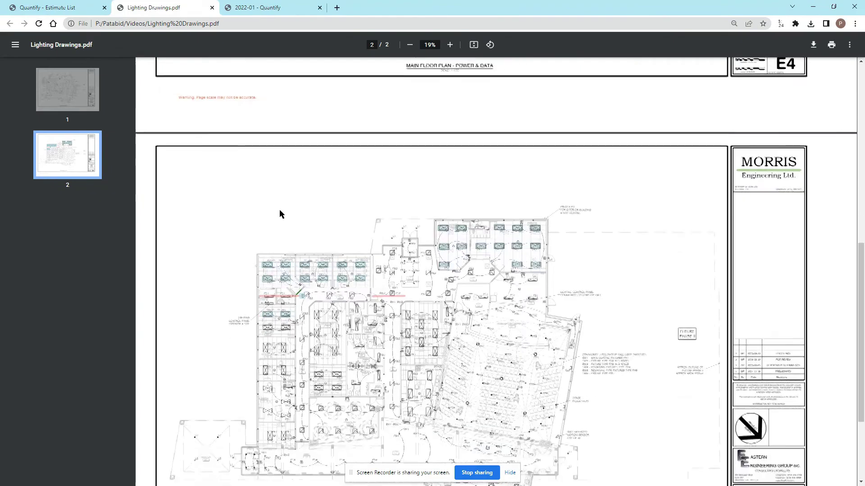
pyautogui.scroll(-2, 283, 210)
pyautogui.scroll(5, 293, 196)
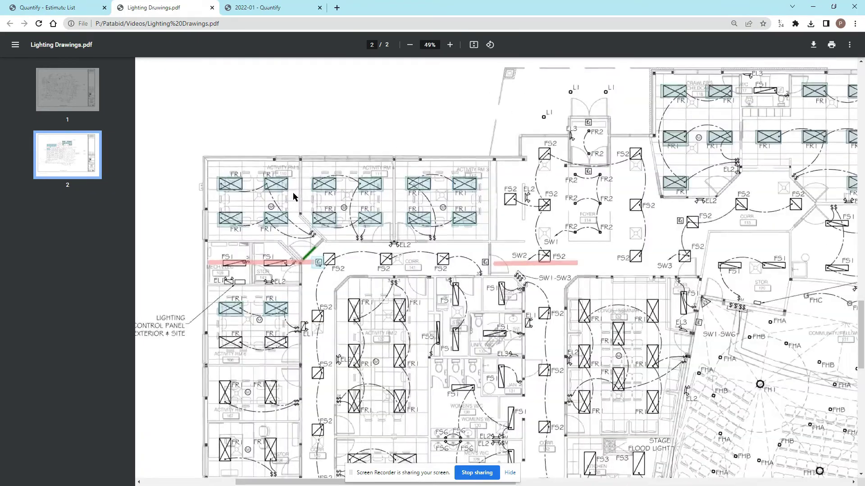
pyautogui.scroll(1, 293, 196)
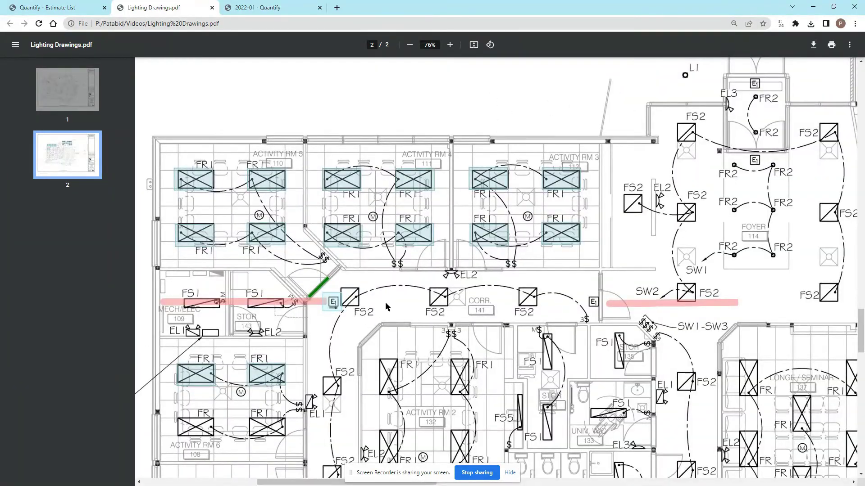